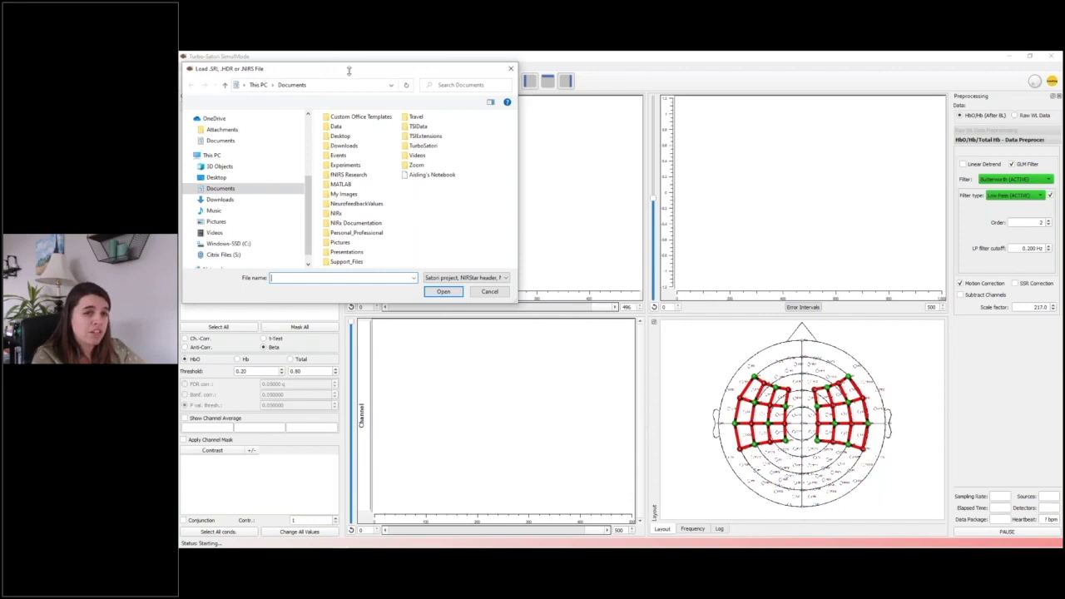
- Load NIRS-2014-12-03_005.hdr from the 2014-12-03_005 folder inside the TurboSatori folder
drag(348, 70, 443, 125)
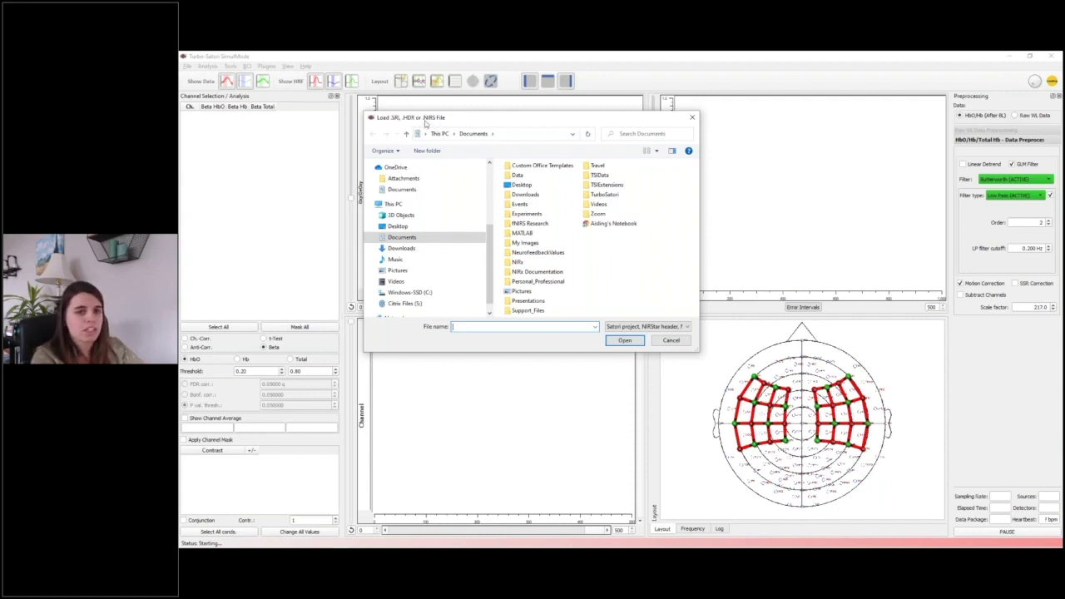
double_click(610, 194)
double_click(570, 177)
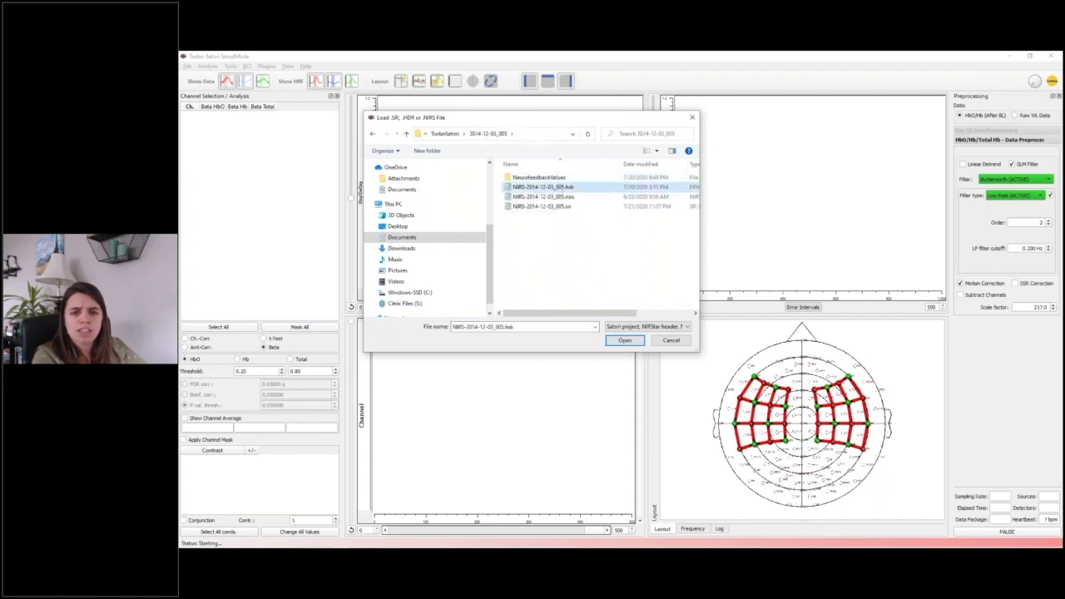
click(625, 340)
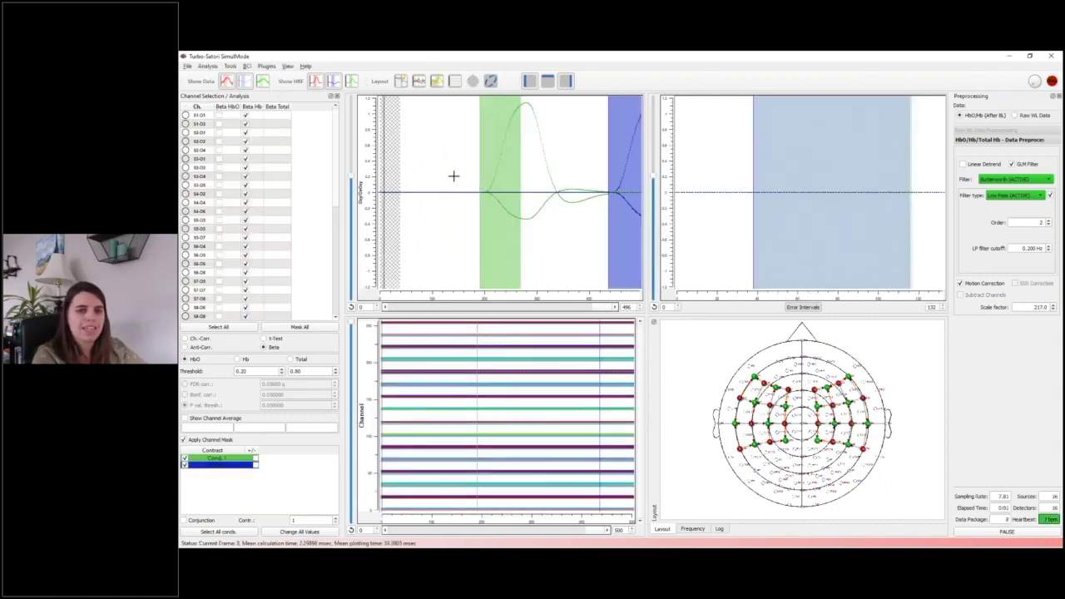
- Plot the time course of channel S2-D2 from the Beta HbO column of the channel list
click(287, 67)
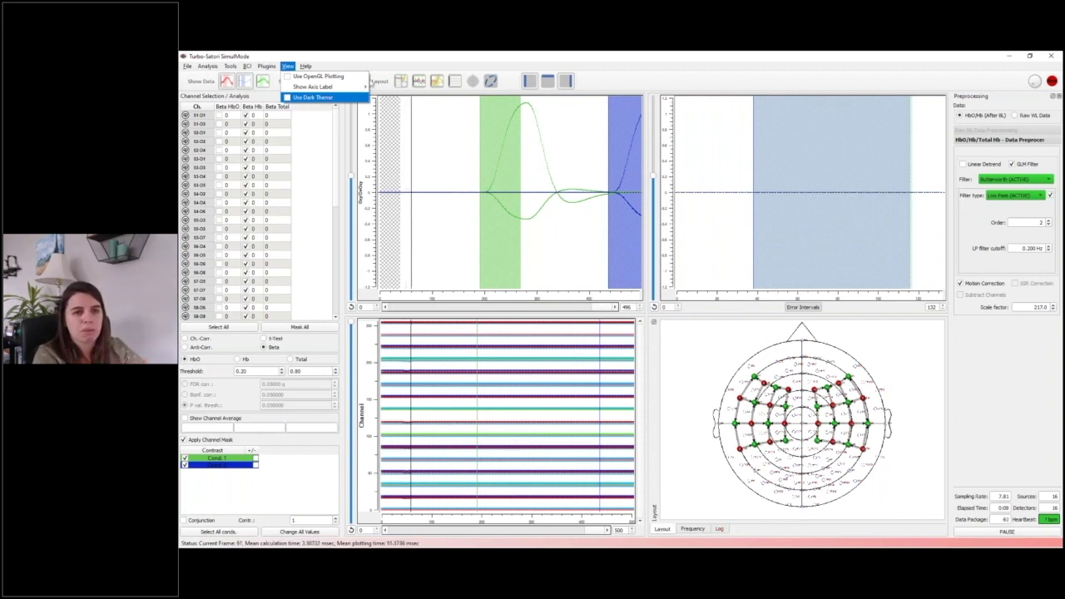
click(420, 55)
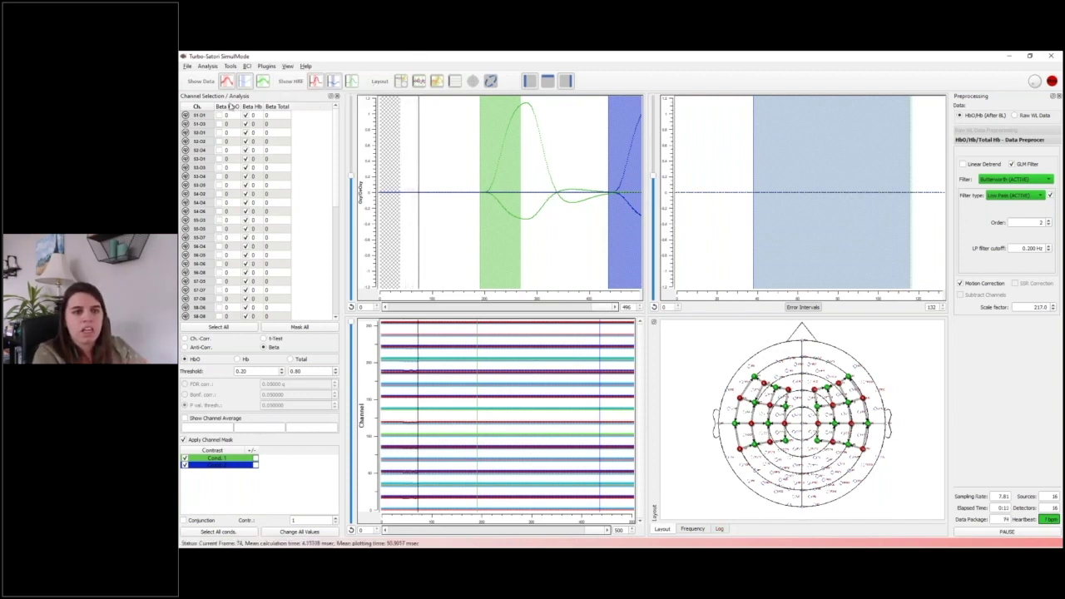
click(222, 142)
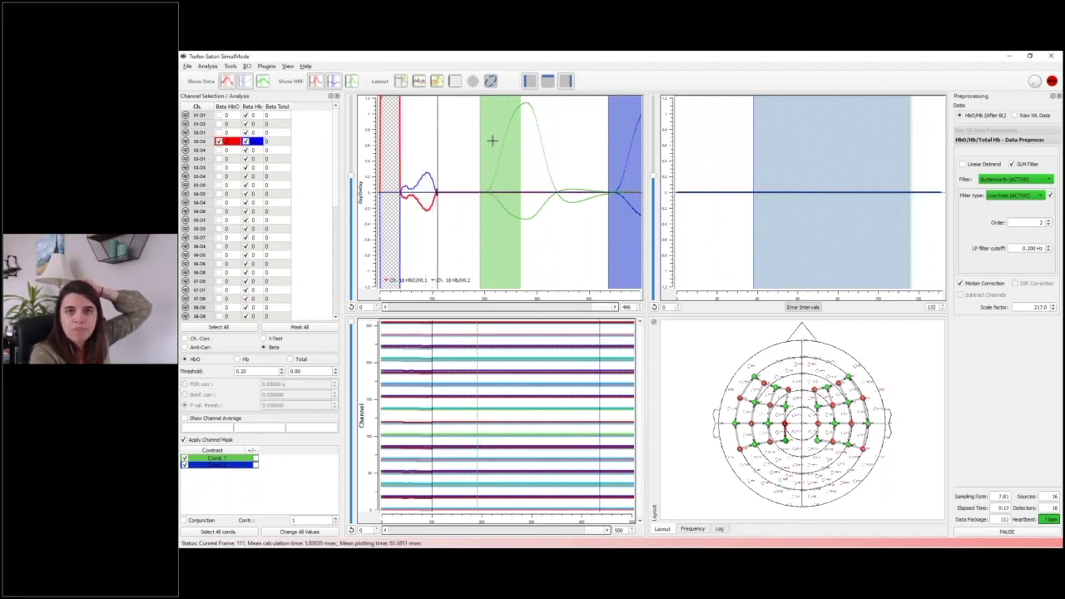
- Show the real-time analysis setup, examine its data read frequency setting, and hide the setup again
click(548, 82)
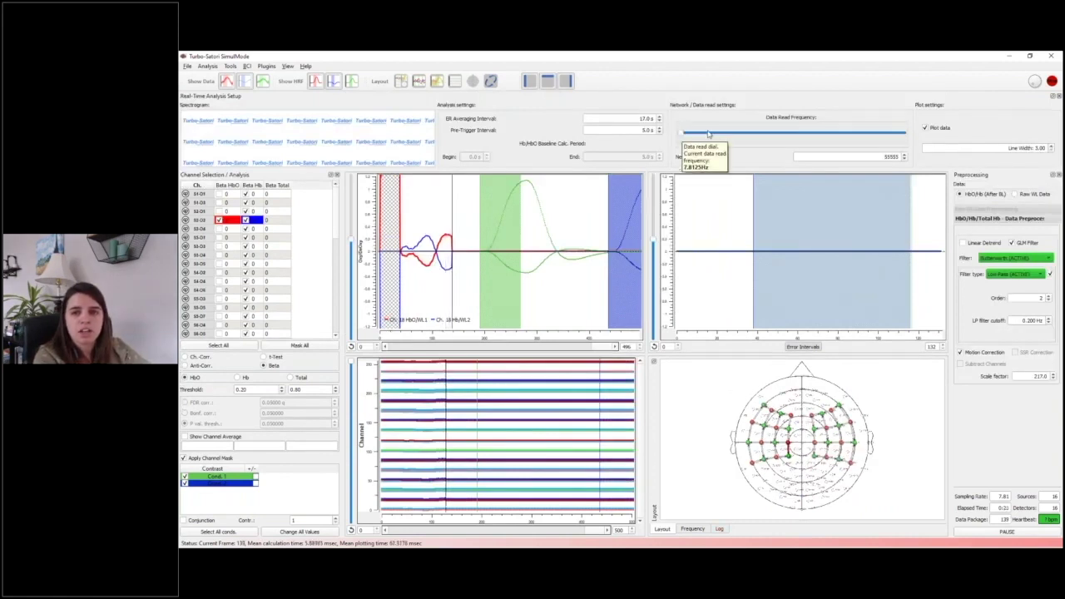
mouse_move(682, 134)
mouse_down()
mouse_move(815, 139)
mouse_move(701, 133)
mouse_up()
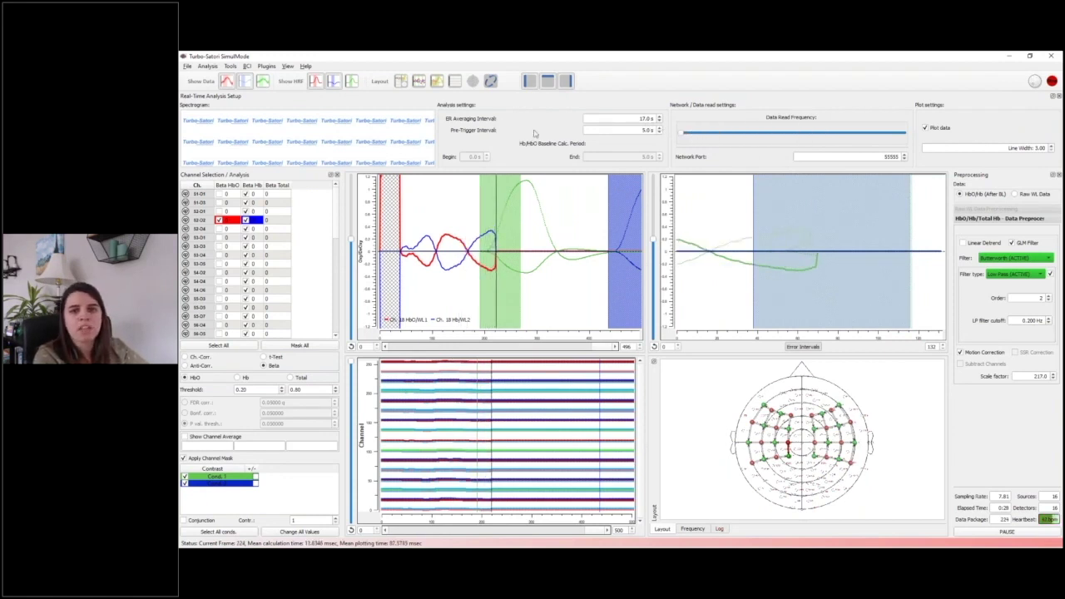
click(547, 81)
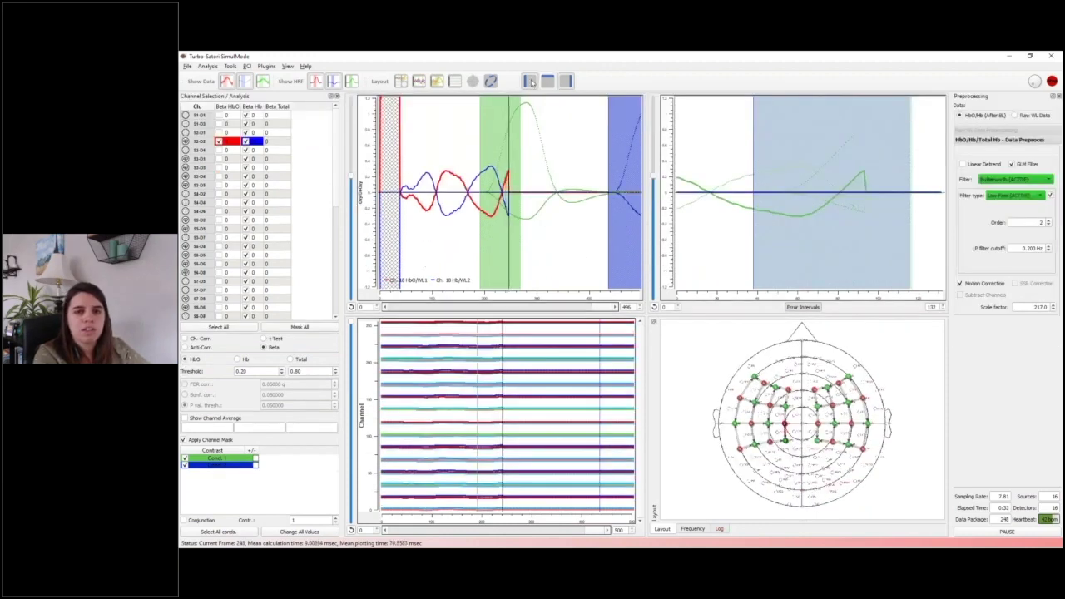
- Toggle the channel selection area off and on, and do the same for the real-time analysis setup
click(530, 81)
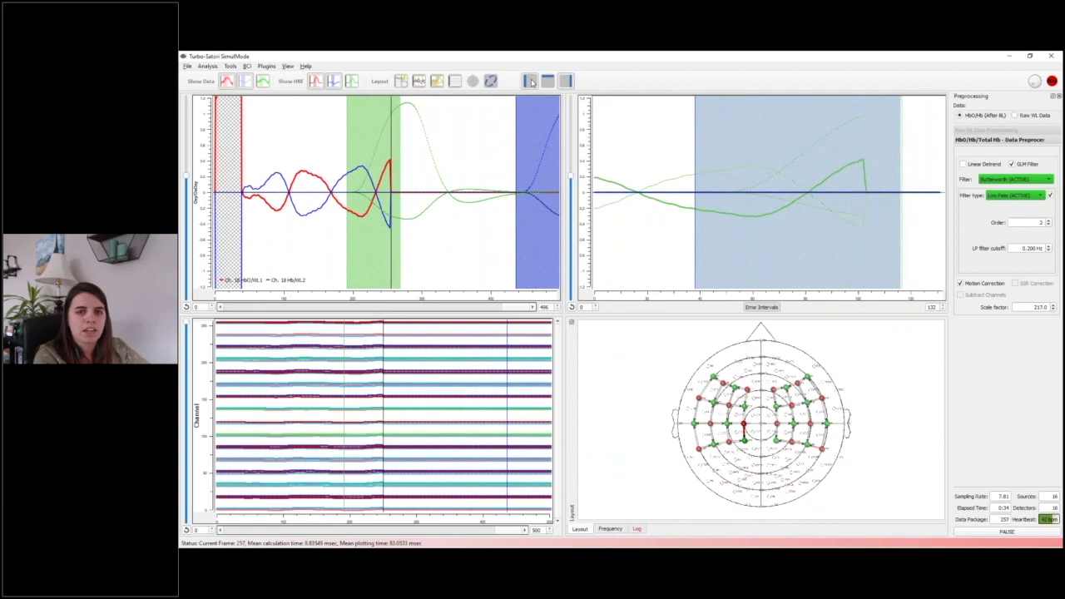
click(530, 81)
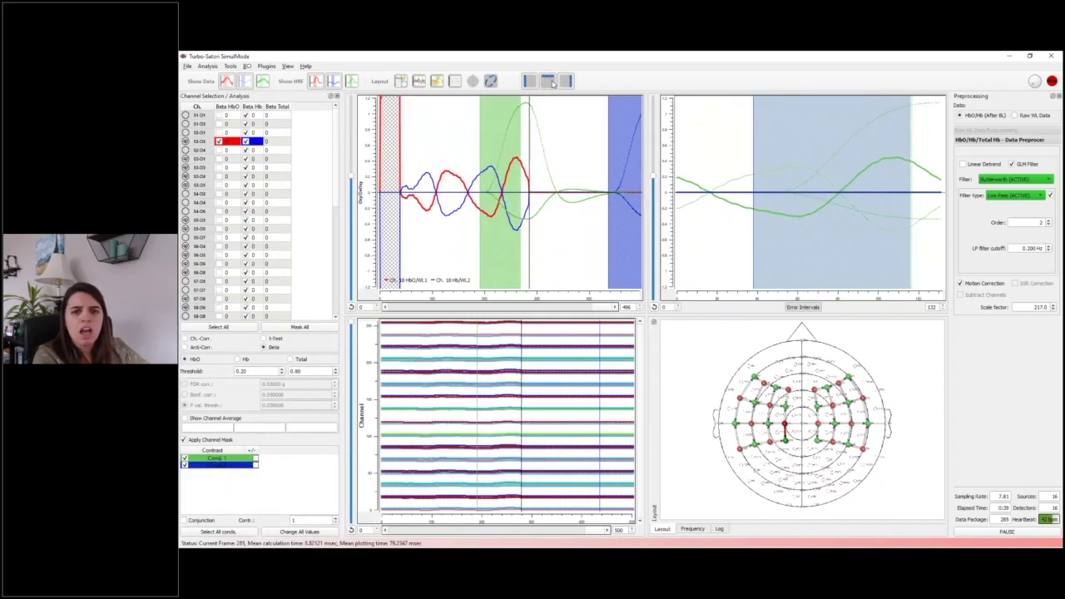
click(549, 82)
click(549, 81)
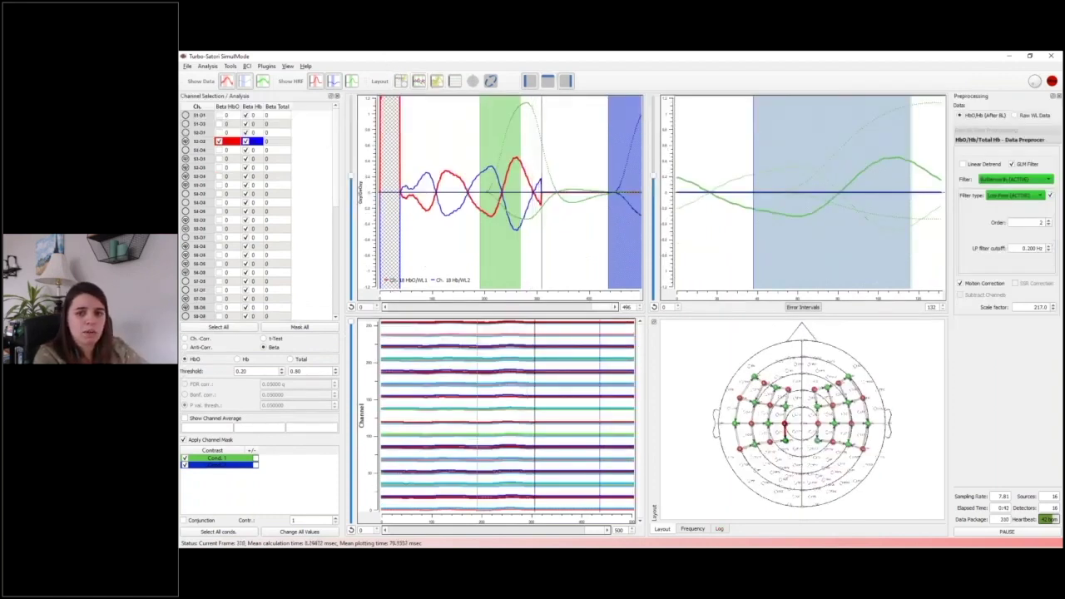
- Enlarge the time course plot to fill the plotting area and turn off Single Channel Selection Mode
click(420, 80)
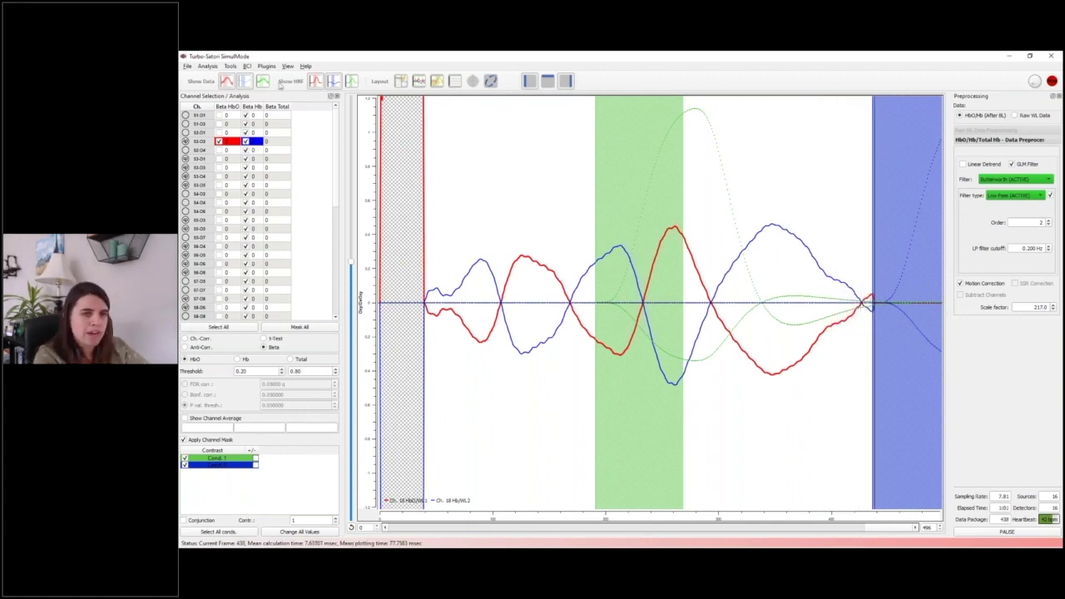
click(231, 67)
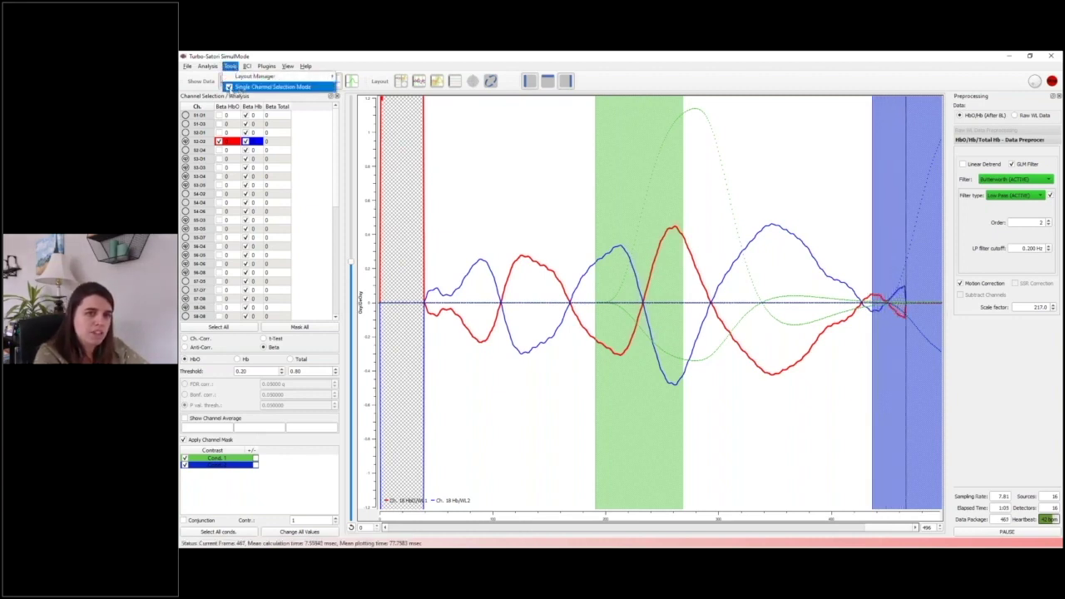
click(236, 87)
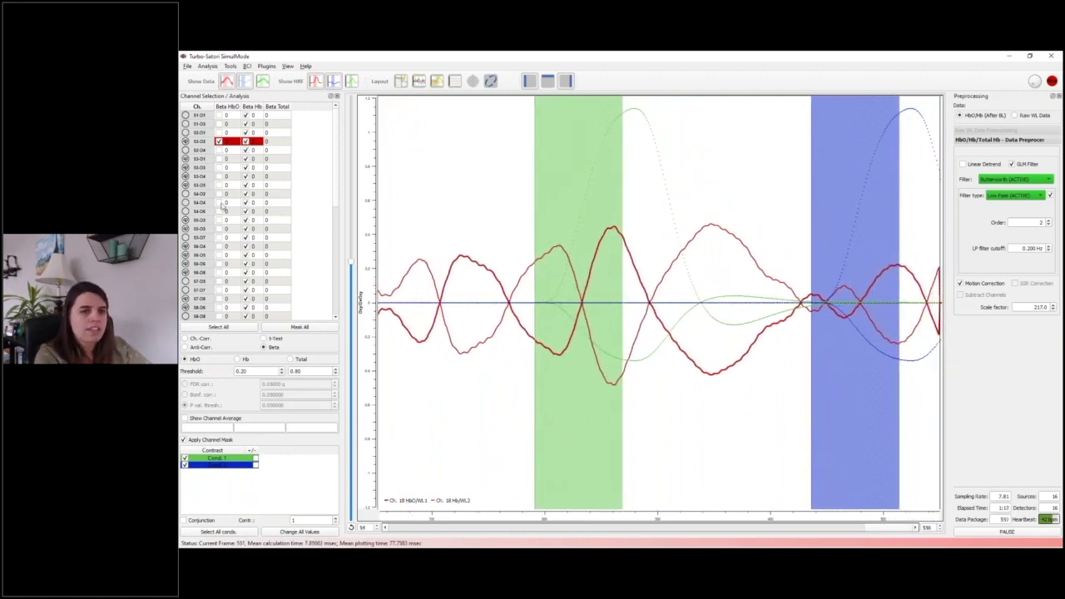
- Add channels S4-D2 and S5-D7 to the time course plot and show only their HbO data, without Hb
click(219, 193)
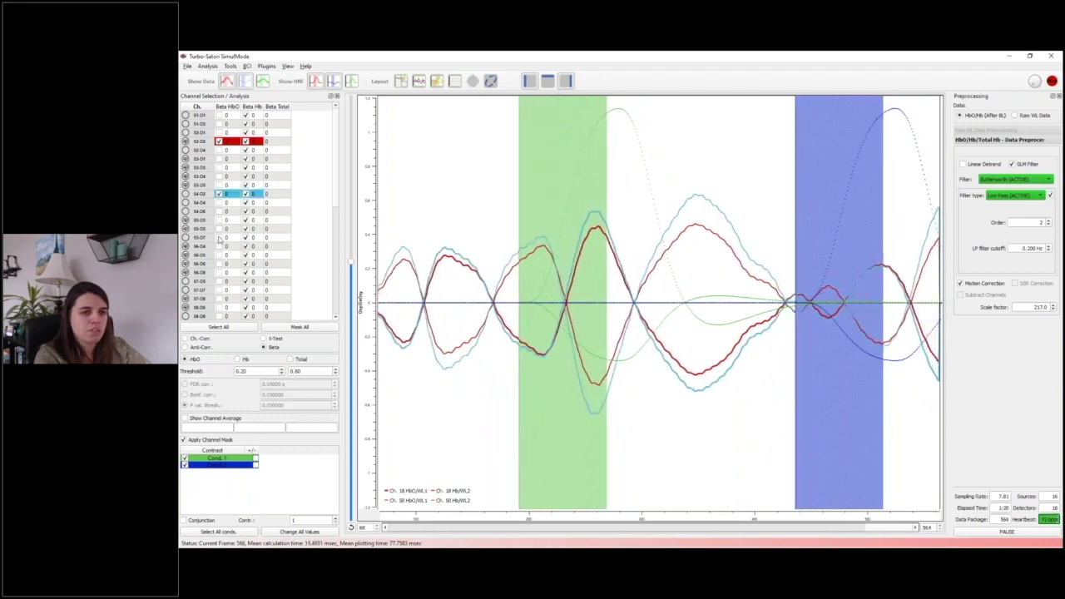
click(218, 237)
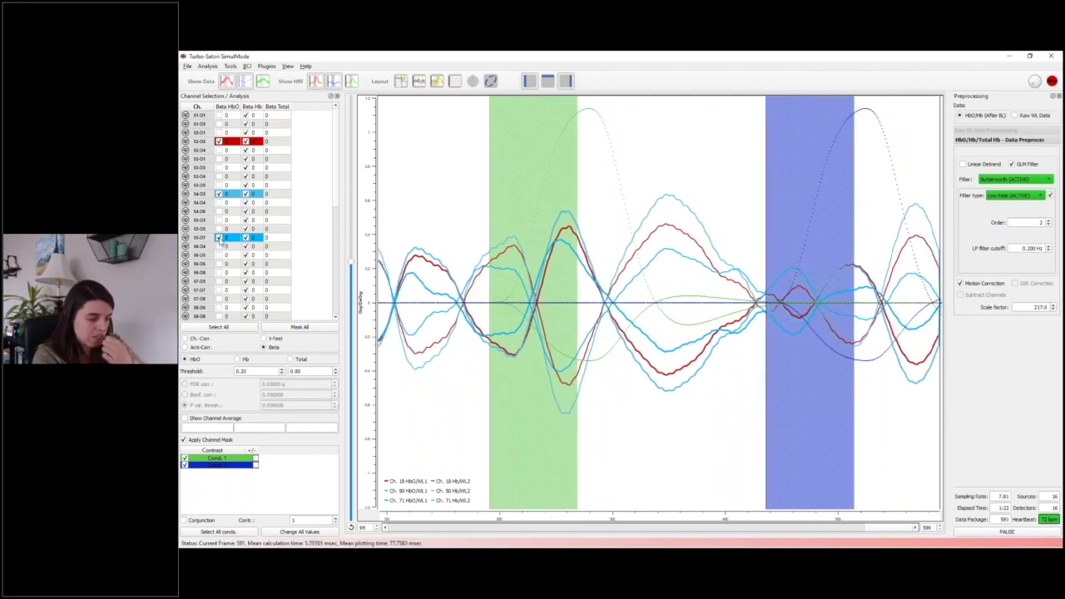
click(245, 81)
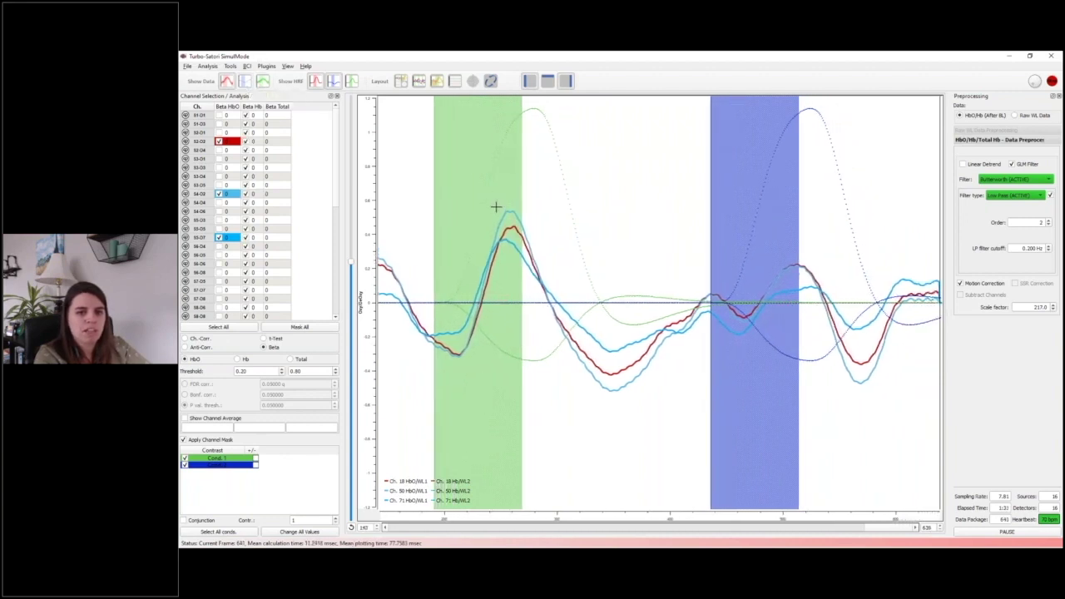
click(233, 84)
click(233, 84)
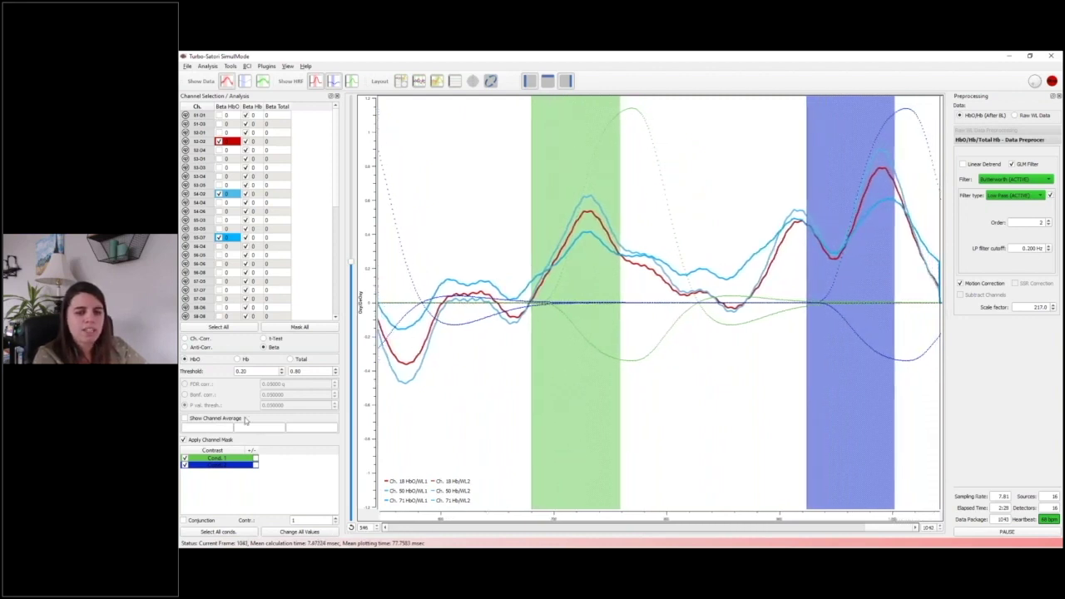
- Toggle Cond. 1 off and on in the contrast list to compare the predictor curves
click(185, 460)
click(185, 459)
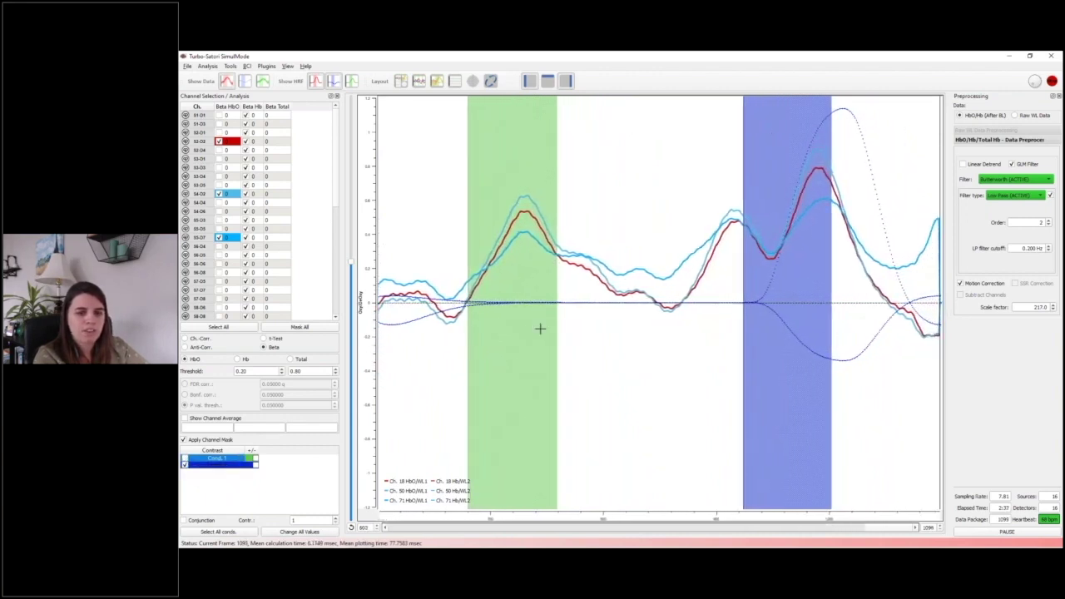
click(184, 459)
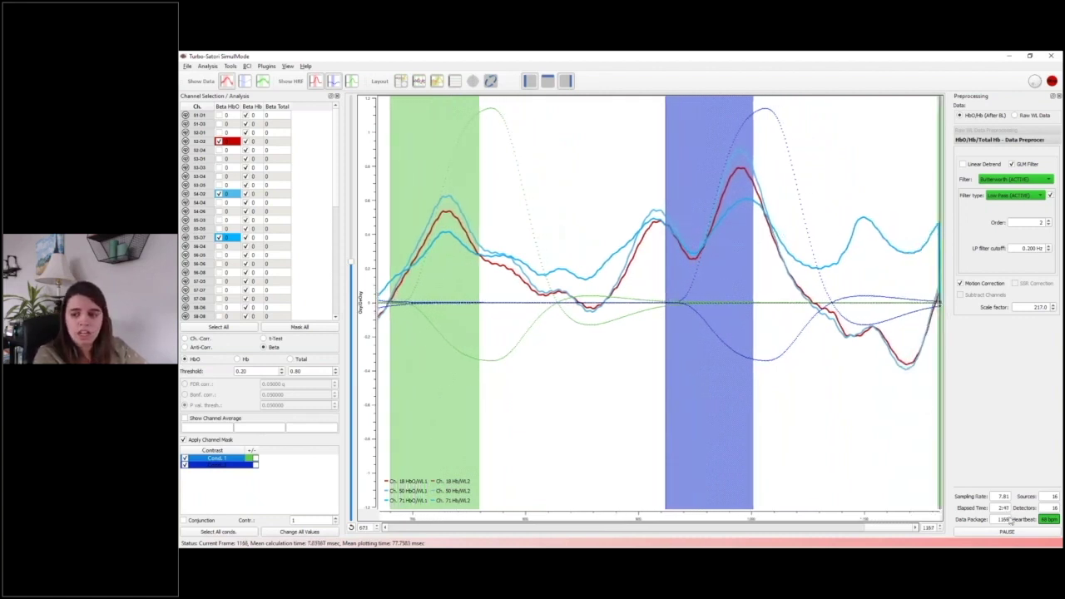
- Pause the data playback and enlarge the event-related averaging plot to fill the plotting area
click(1007, 531)
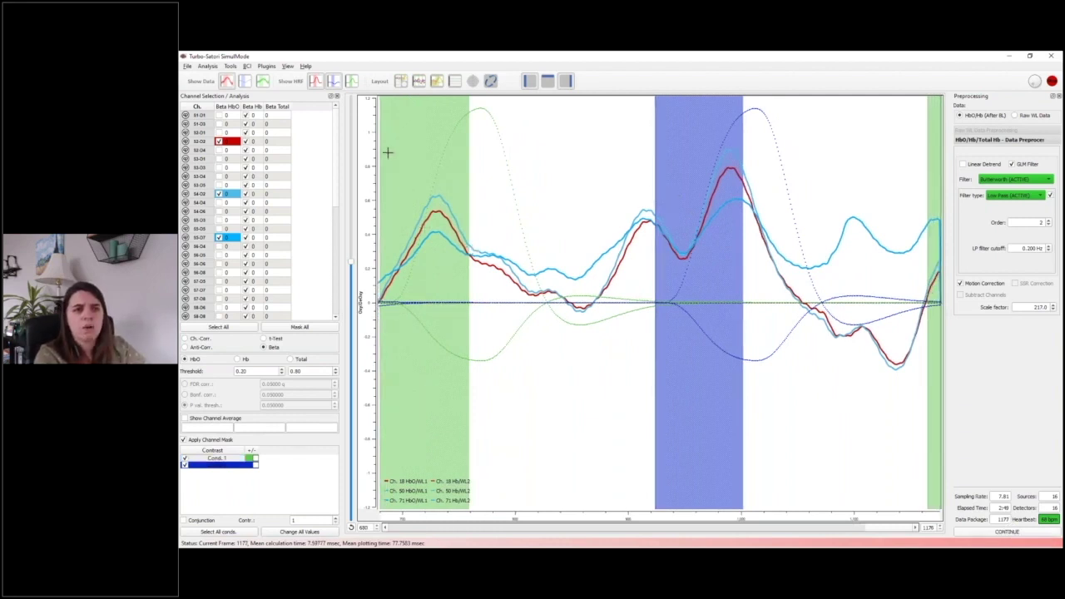
click(400, 81)
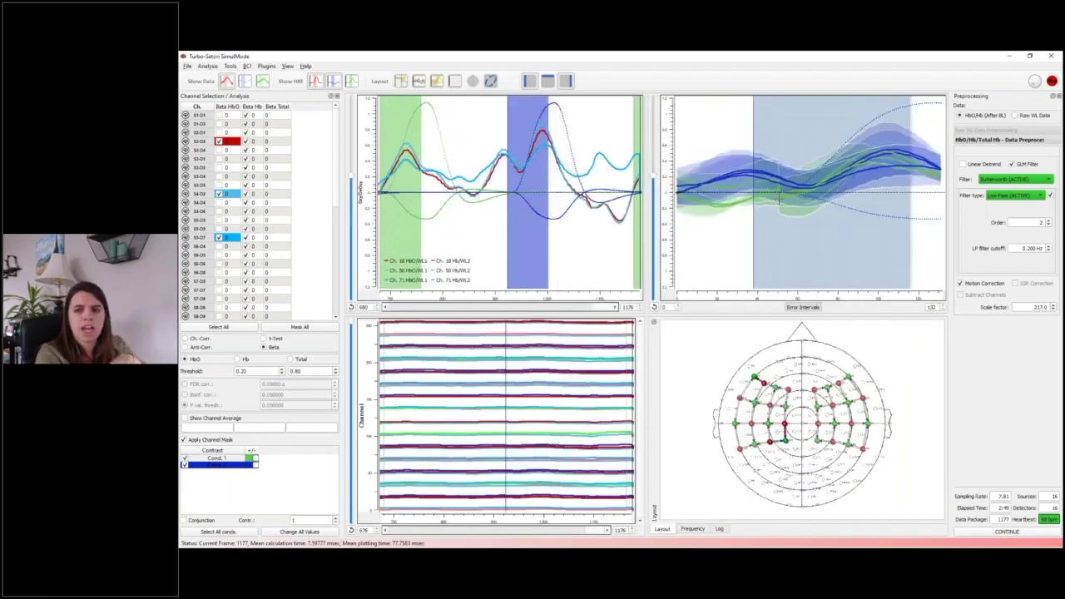
click(436, 80)
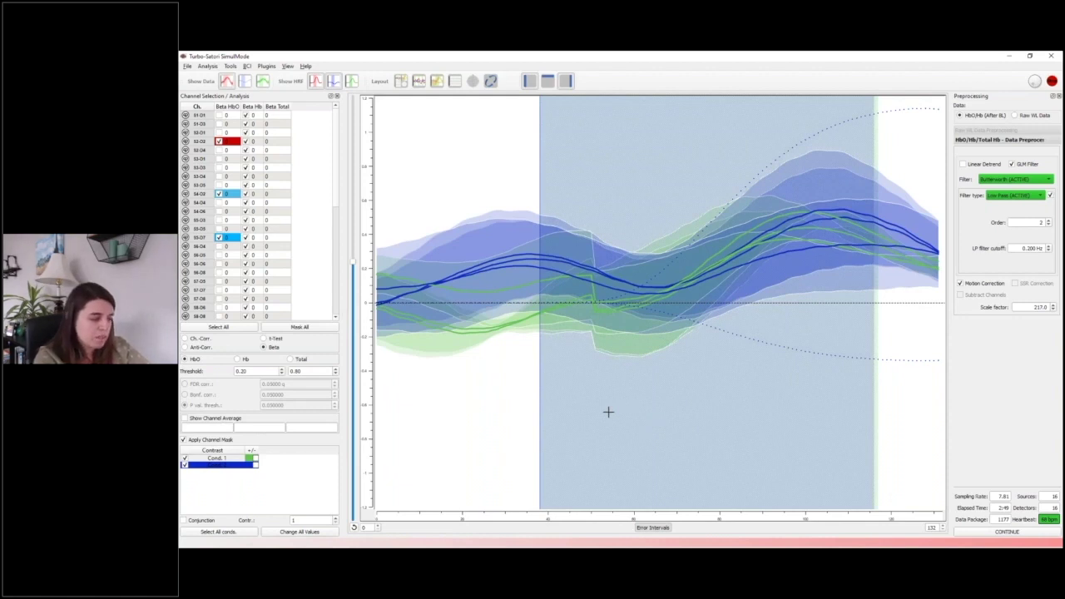
- Hide the error intervals in the averaging plot and remove Cond. 1 from it
click(654, 527)
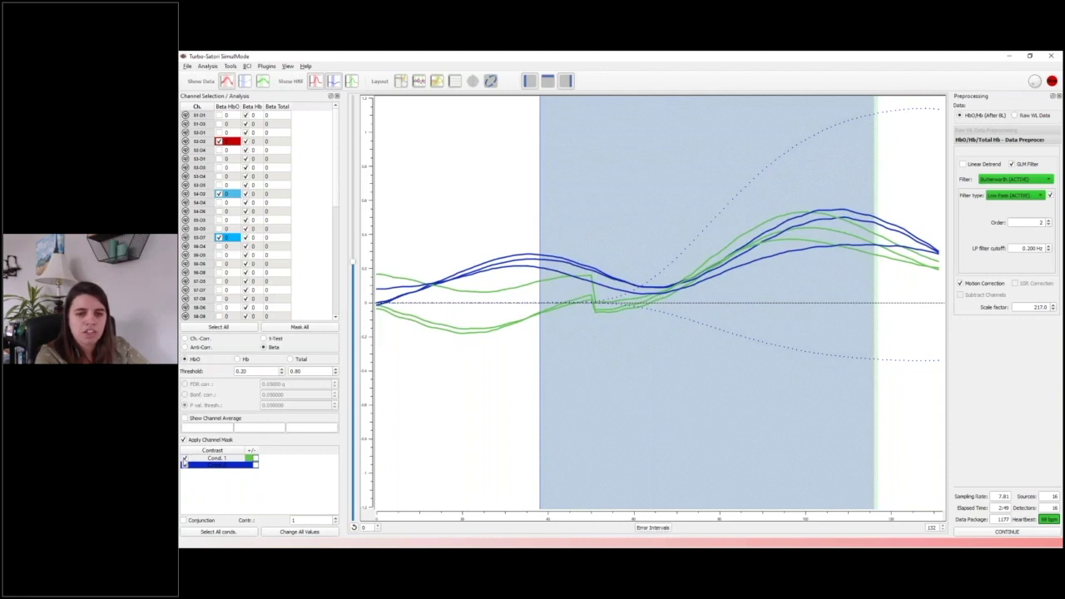
click(184, 458)
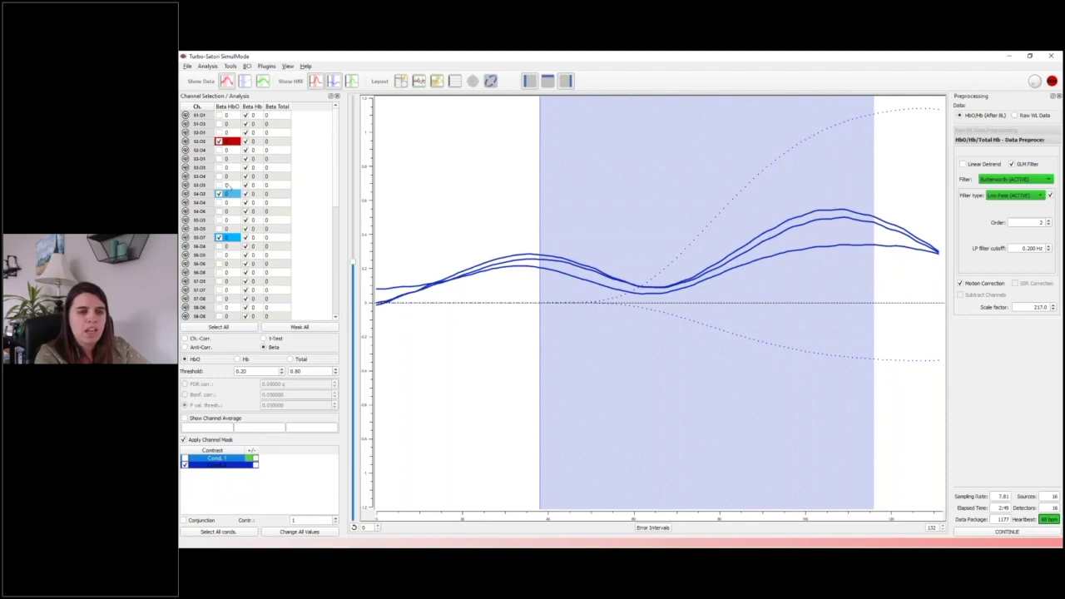
- Turn on Single Channel Selection Mode and show the Hb data of channel S2-D2 alongside its HbO data
click(229, 66)
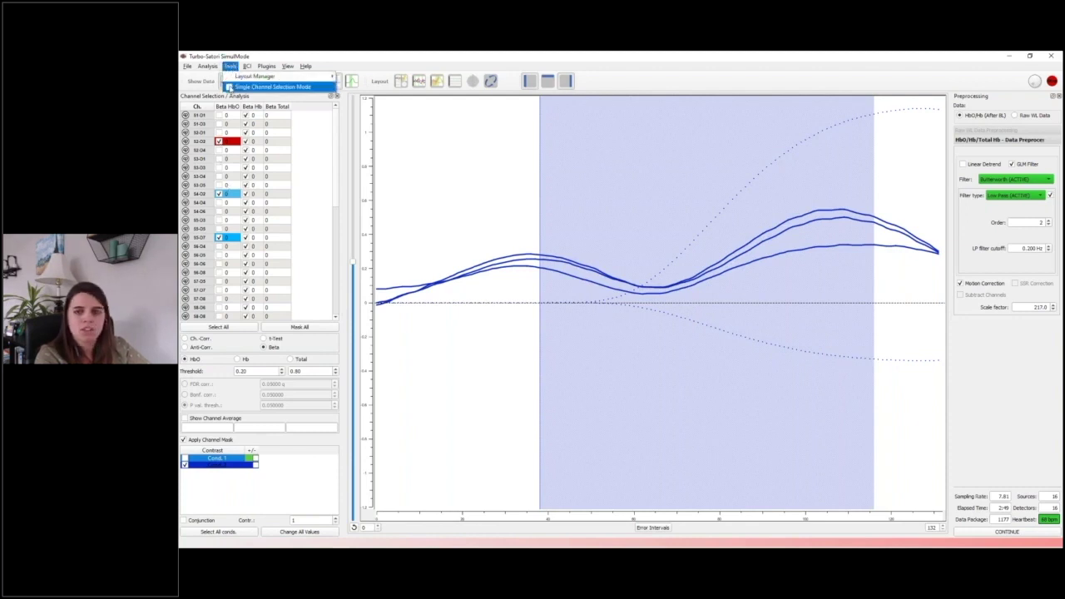
click(229, 86)
click(207, 67)
click(241, 56)
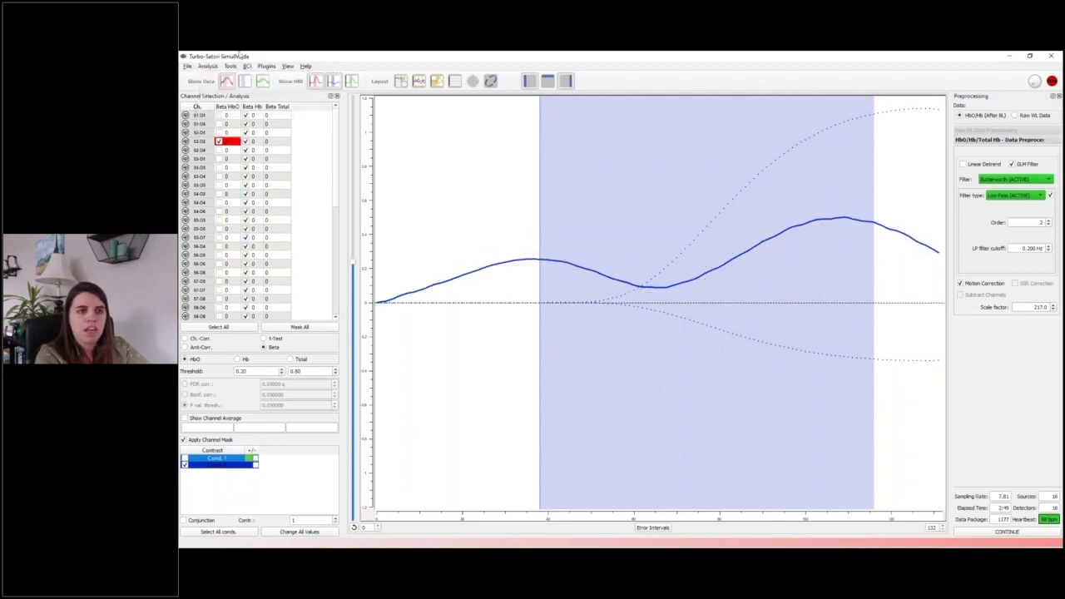
click(246, 82)
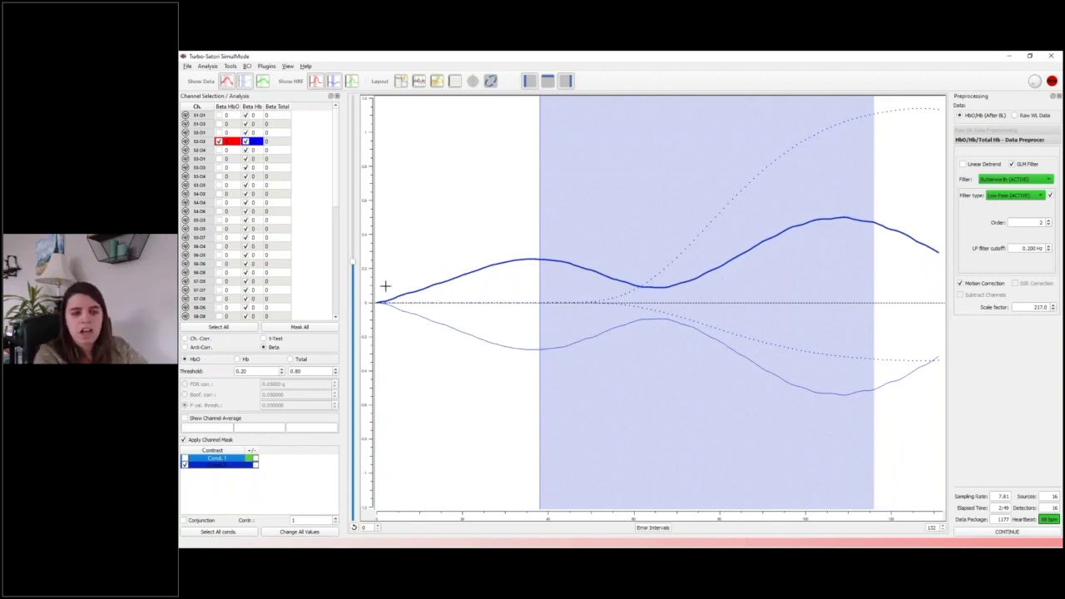
- Show the error intervals around the HbO and Hb averages to inspect them, and hide them again
click(652, 528)
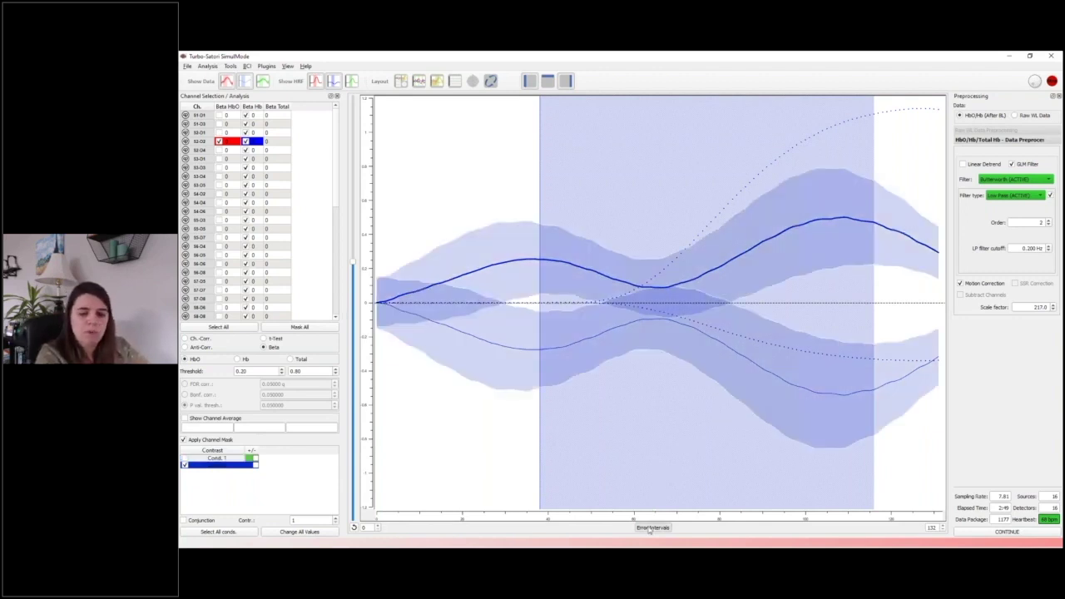
click(650, 530)
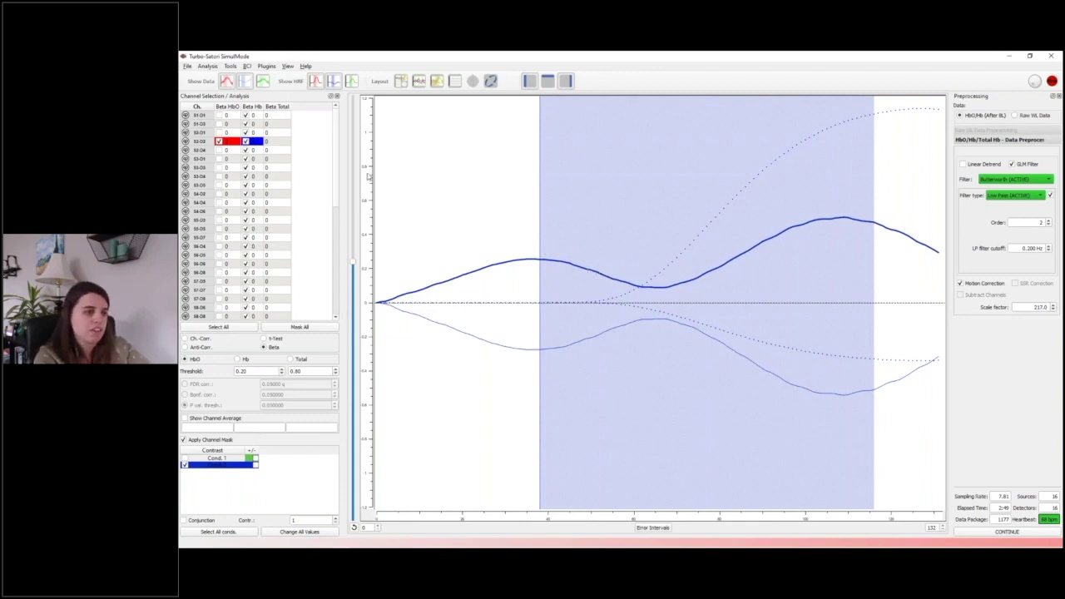
- Resume the data playback and enlarge the head map of the channel layout to fill the plotting area
click(401, 82)
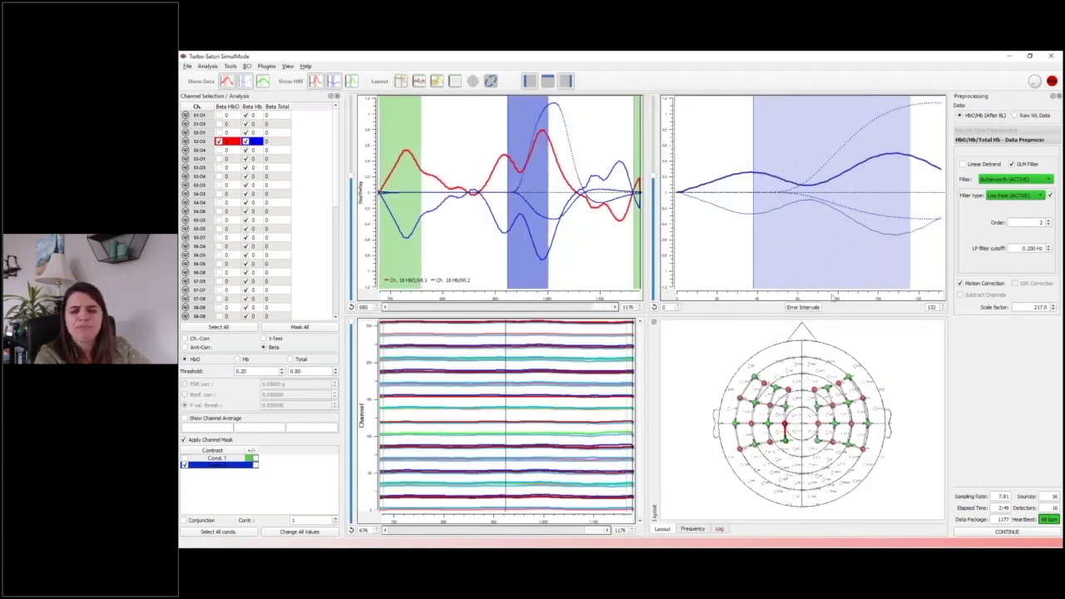
click(1008, 532)
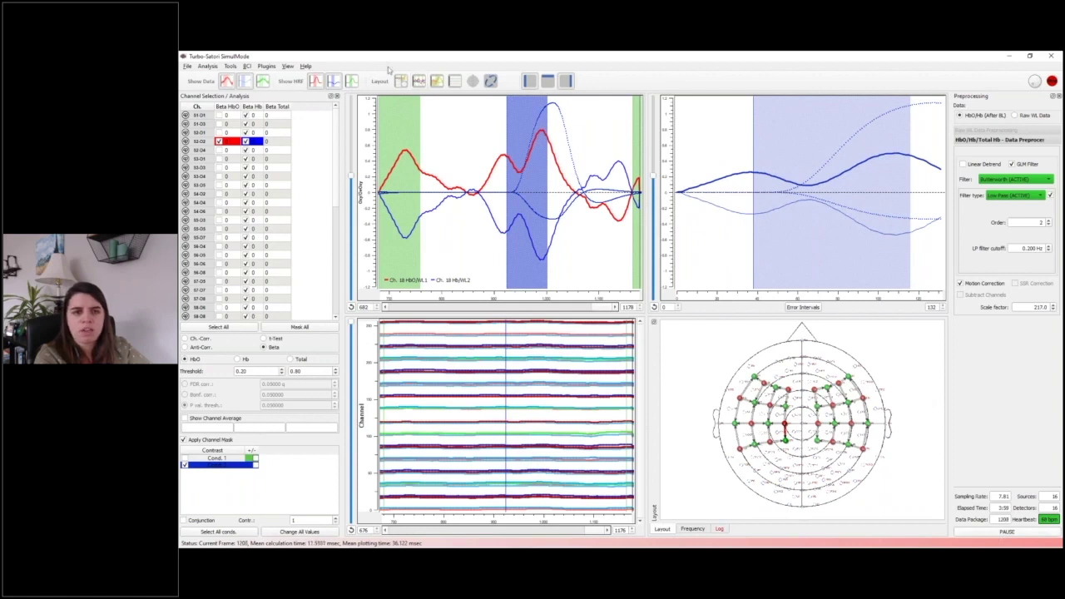
click(472, 81)
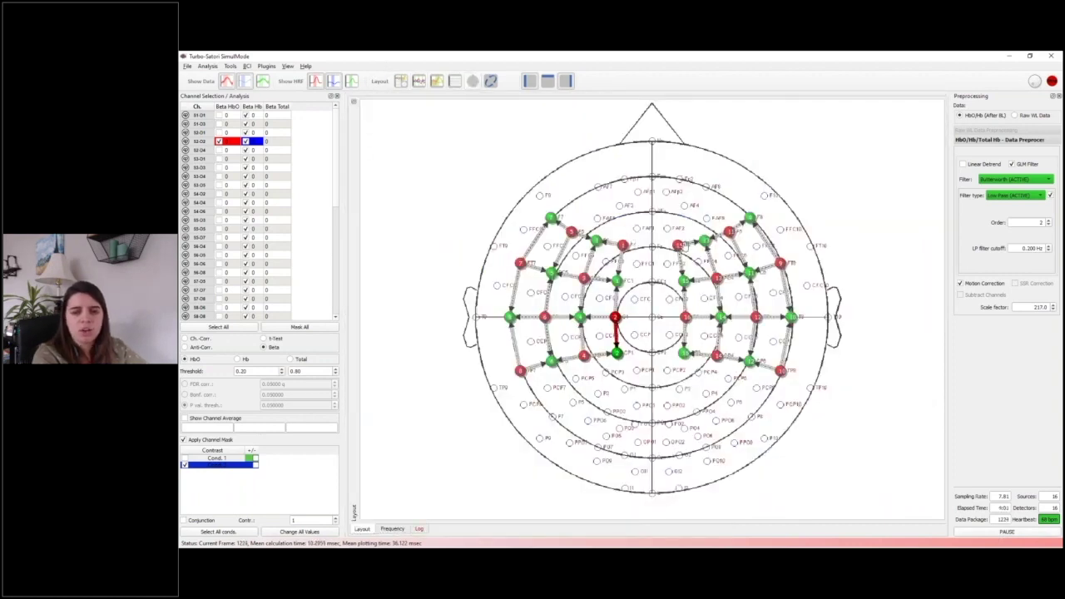
scroll(650, 196, up, 1)
scroll(650, 196, up, 1)
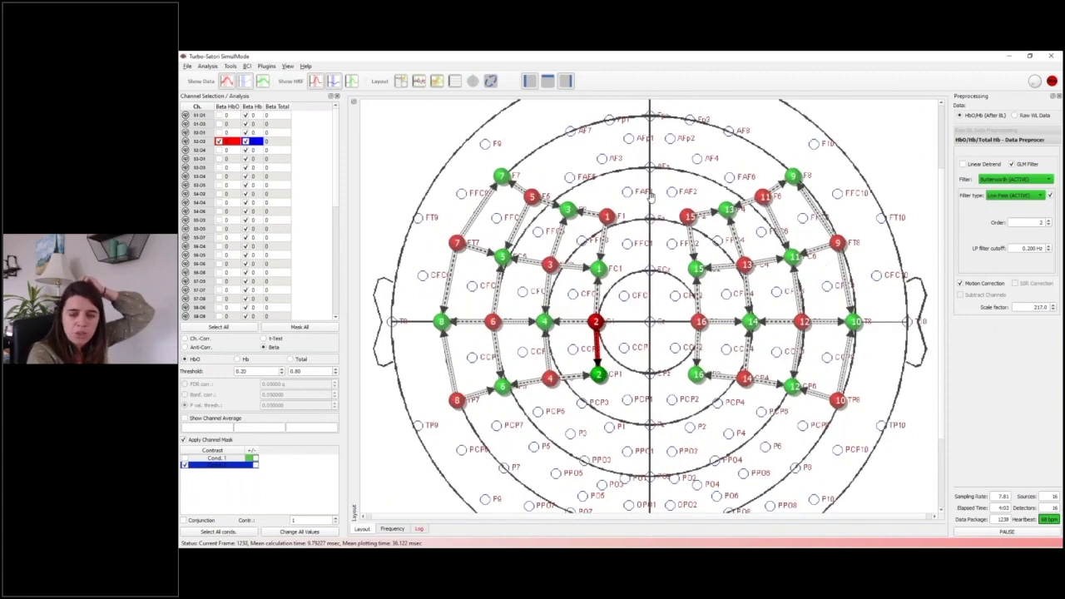
- Select channels S3-D4, S6-D5 and S5-D5 in turn in the channel layout, and check the heartbeat indicators in the channel list
scroll(650, 196, up, 1)
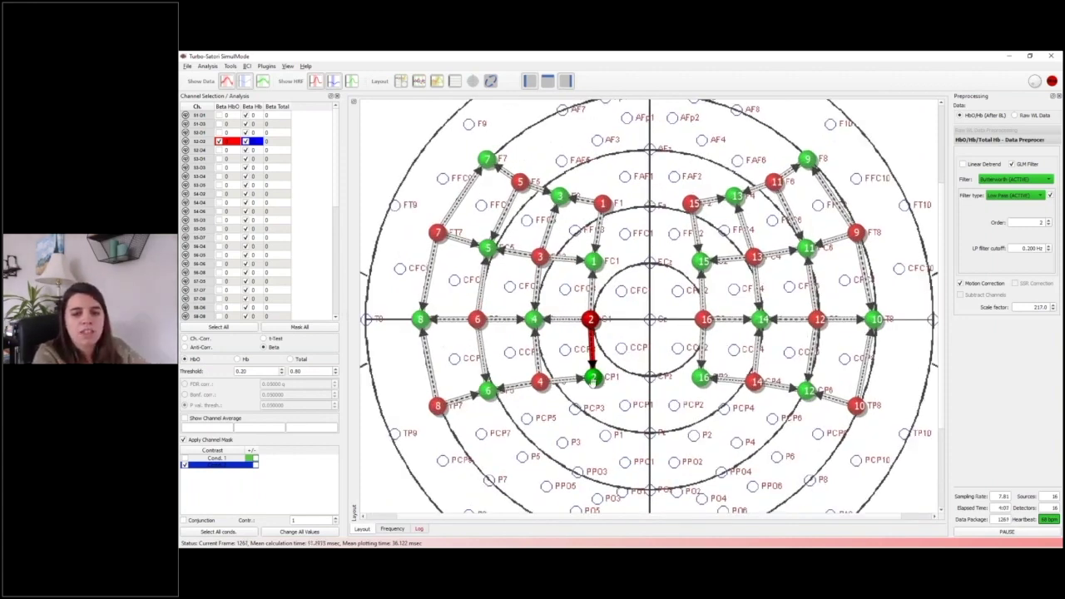
scroll(643, 306, down, 1)
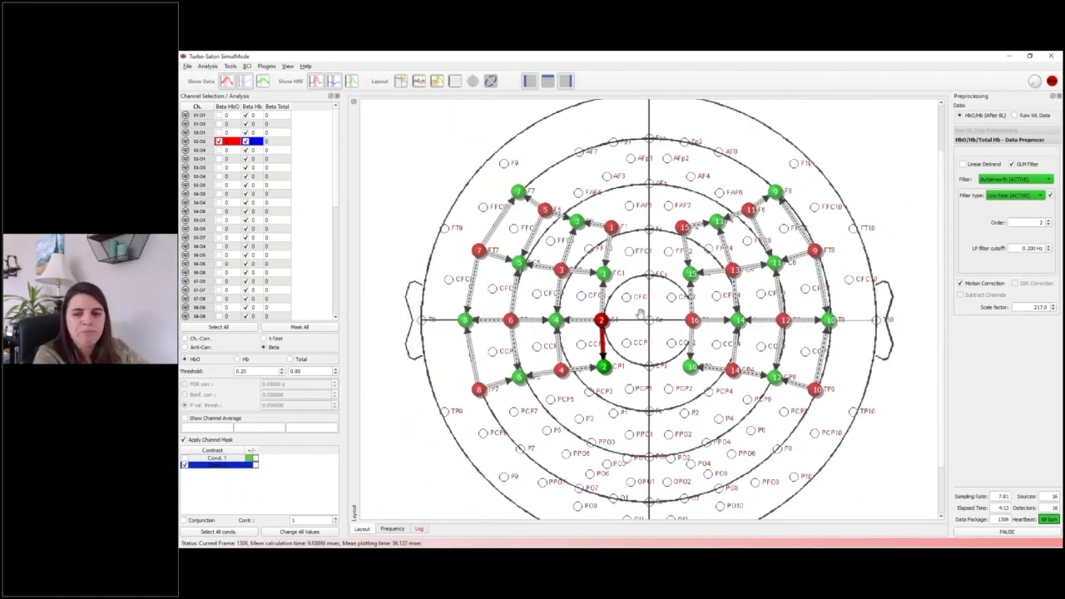
scroll(649, 272, up, 1)
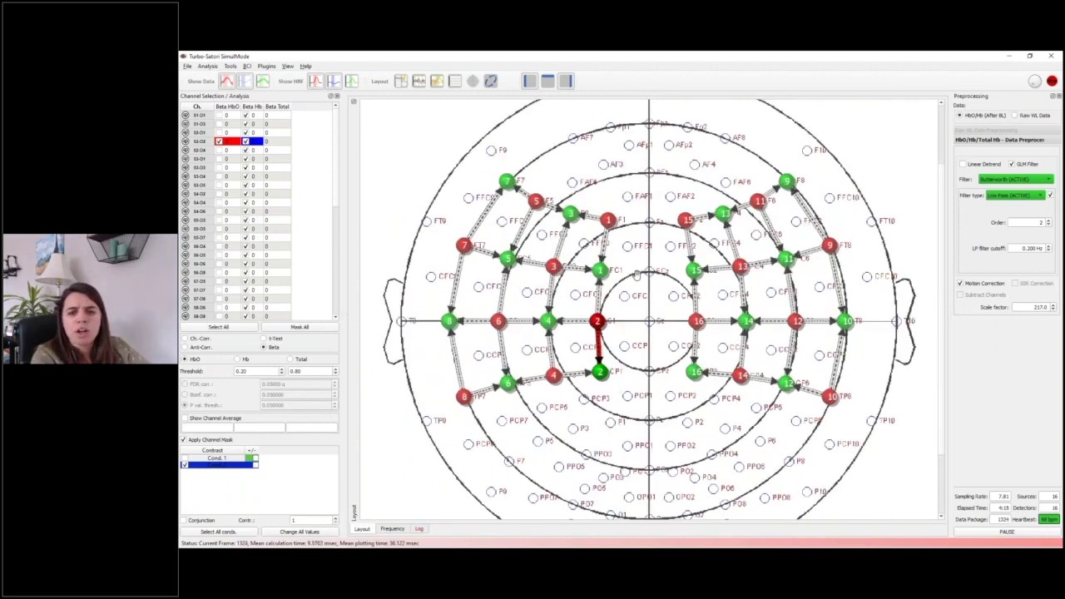
click(541, 292)
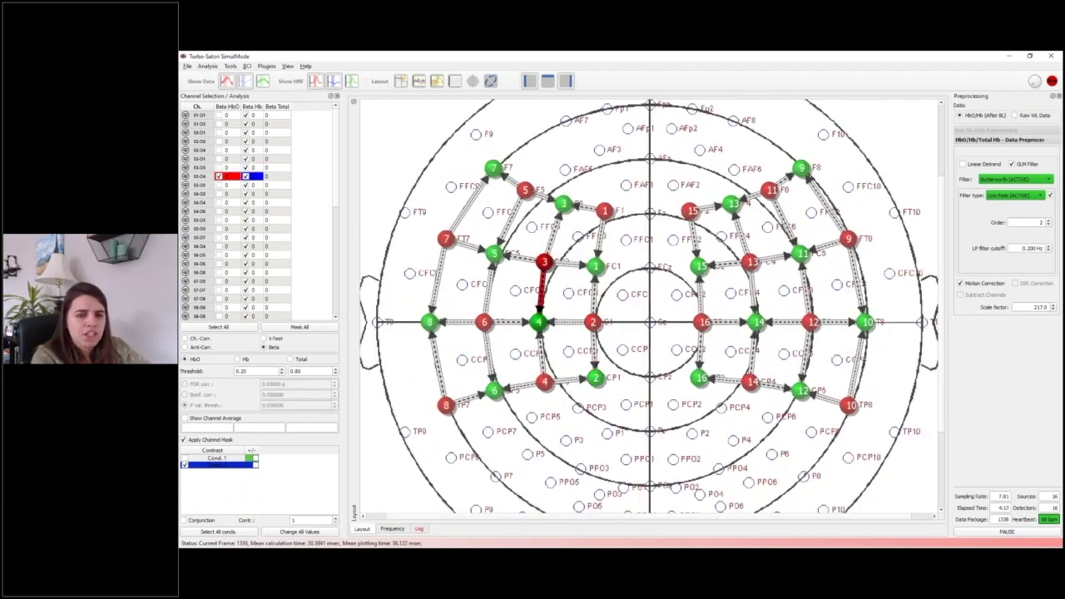
click(490, 288)
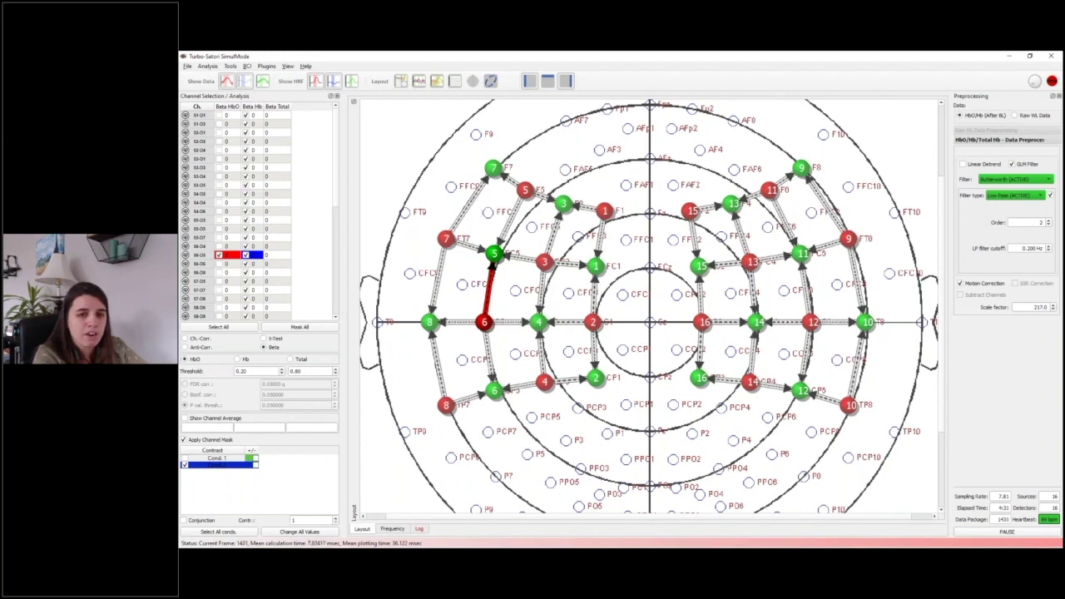
click(470, 202)
click(504, 234)
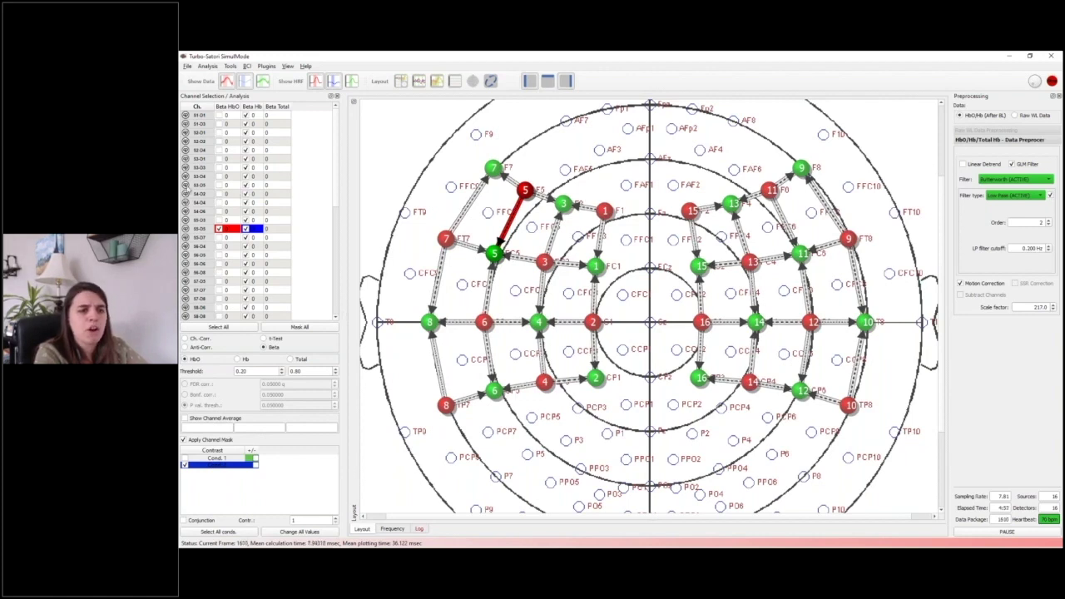
mouse_move(186, 192)
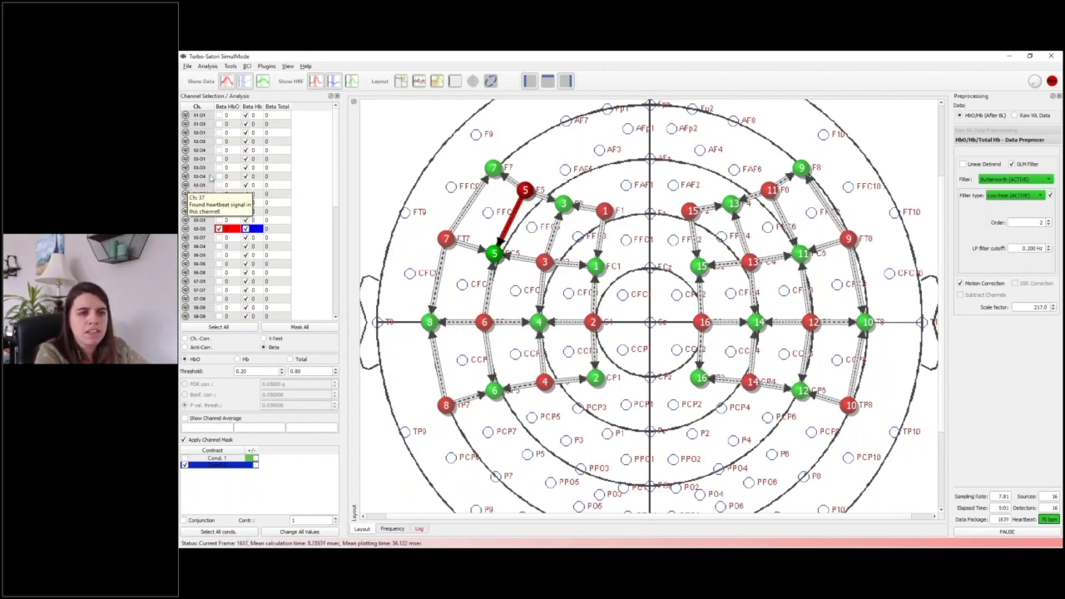
mouse_move(218, 185)
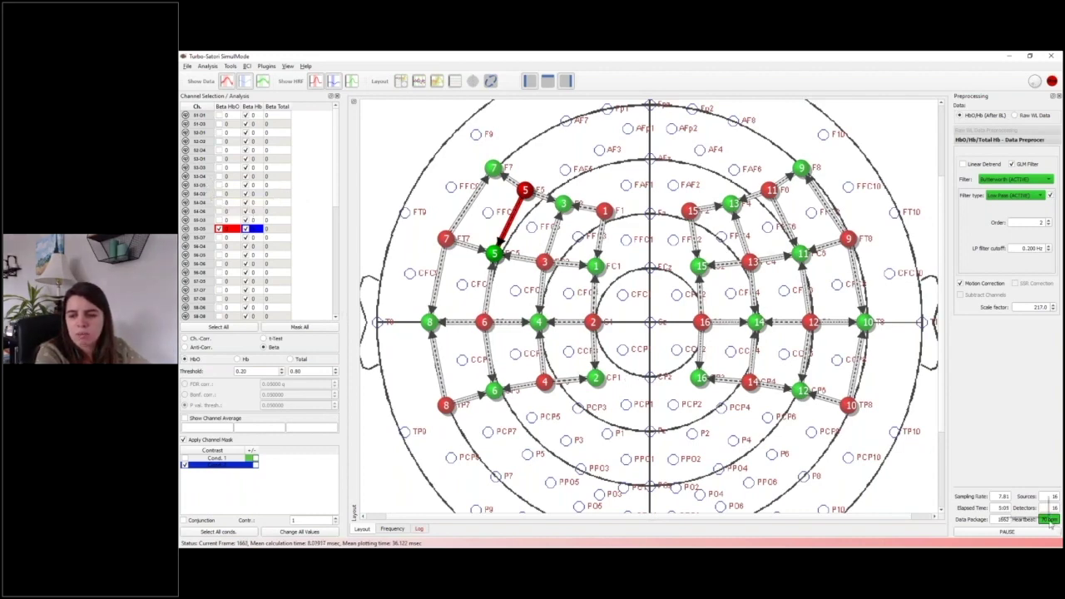
- Switch the channel analysis to channel correlation and select S2-D2 in the head map as the reference channel
scroll(744, 403, down, 2)
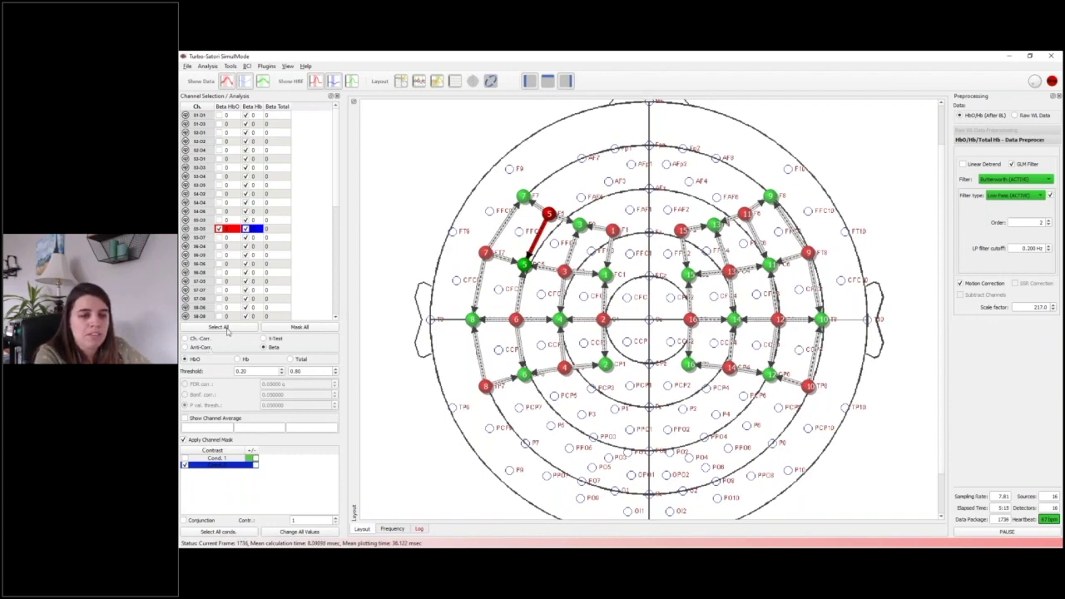
click(200, 339)
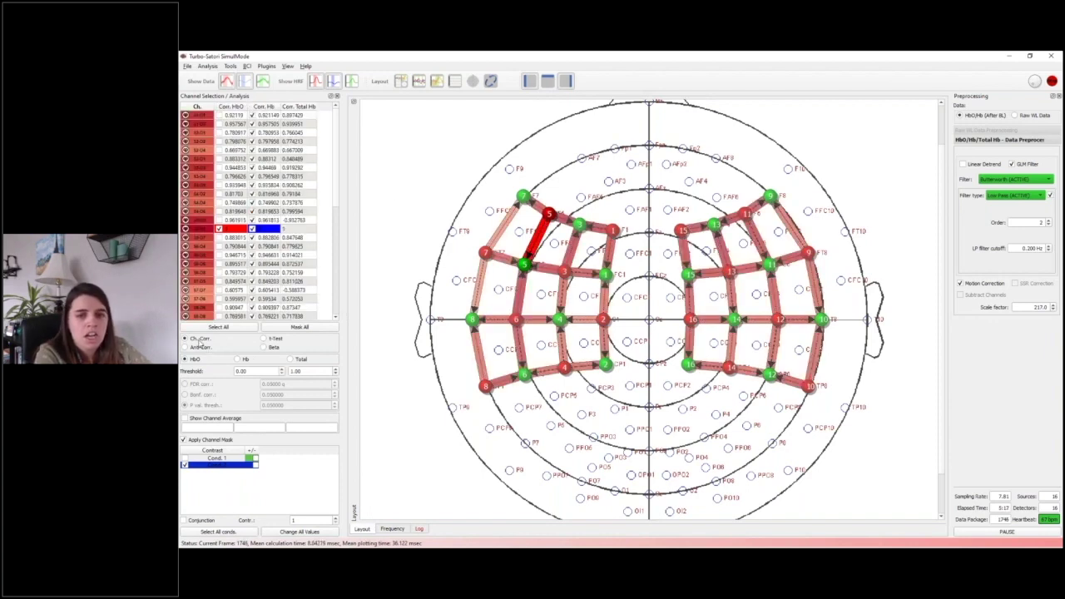
click(606, 342)
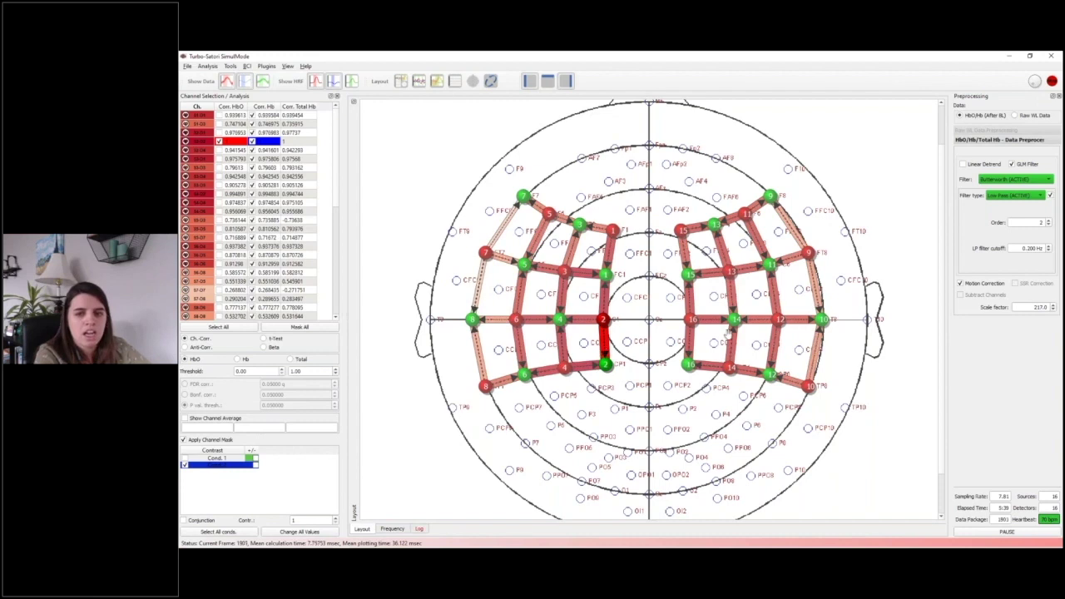
scroll(263, 229, down, 3)
scroll(258, 212, up, 3)
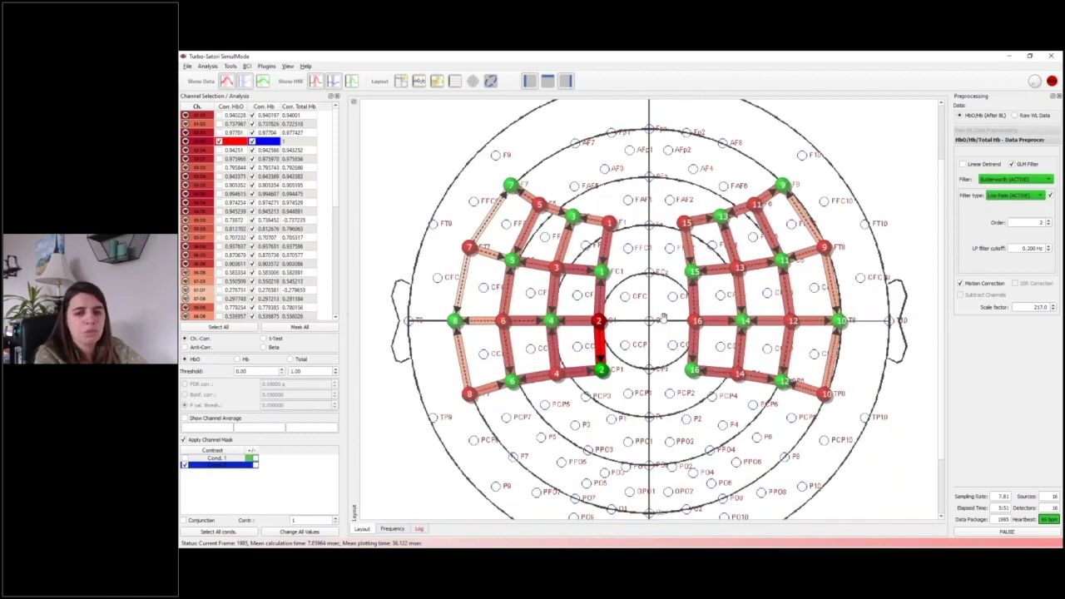
scroll(657, 312, down, 3)
scroll(645, 305, up, 3)
scroll(645, 304, up, 2)
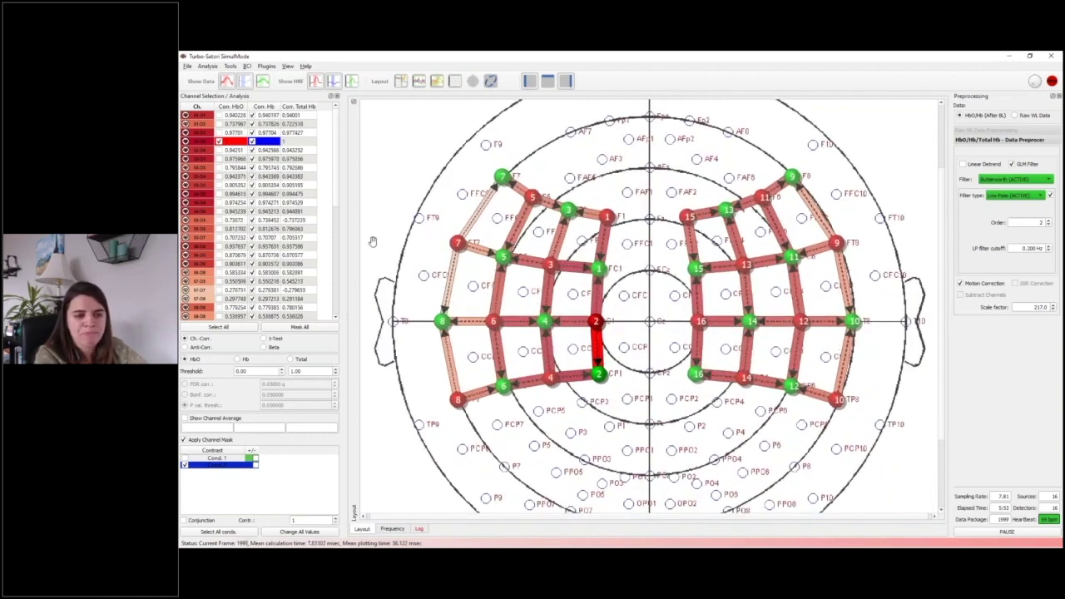
- Restore the multi-plot layout and review the available filters and filter types, keeping Butterworth and Low Pass
click(400, 81)
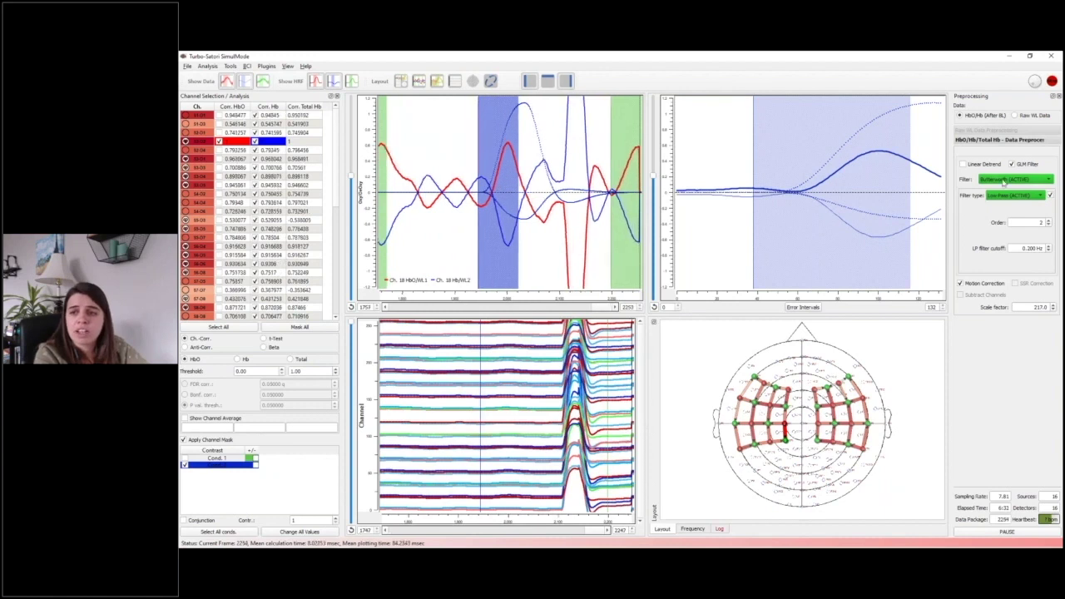
click(1004, 181)
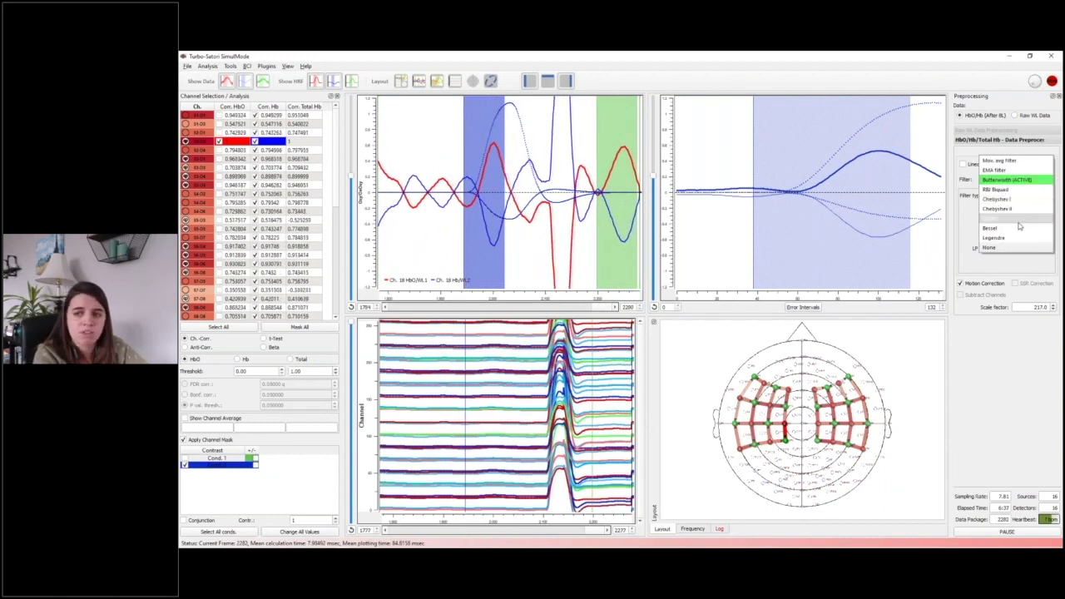
click(1008, 180)
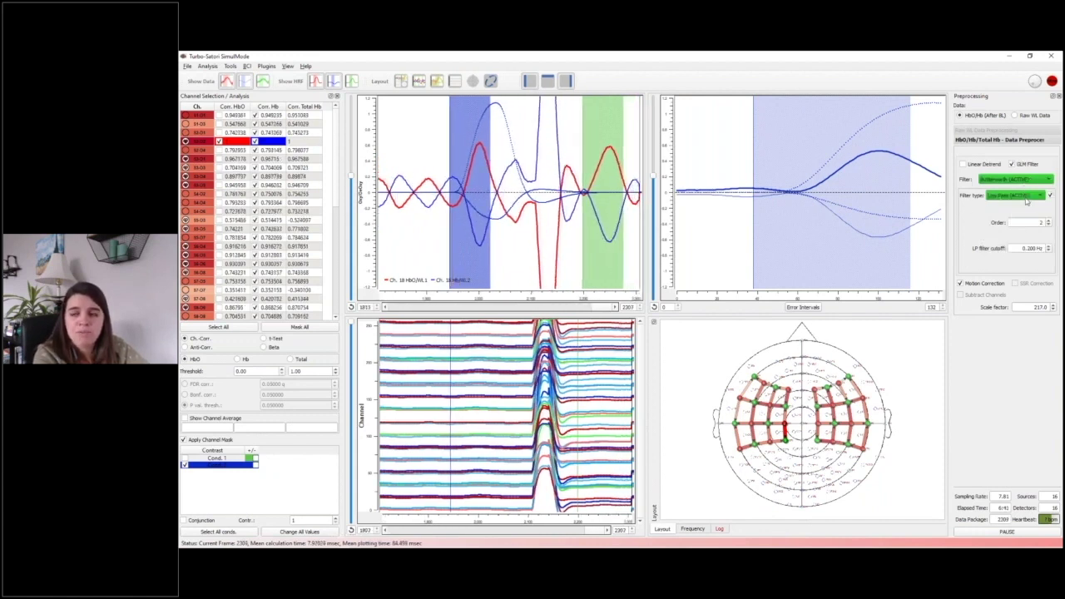
click(1027, 198)
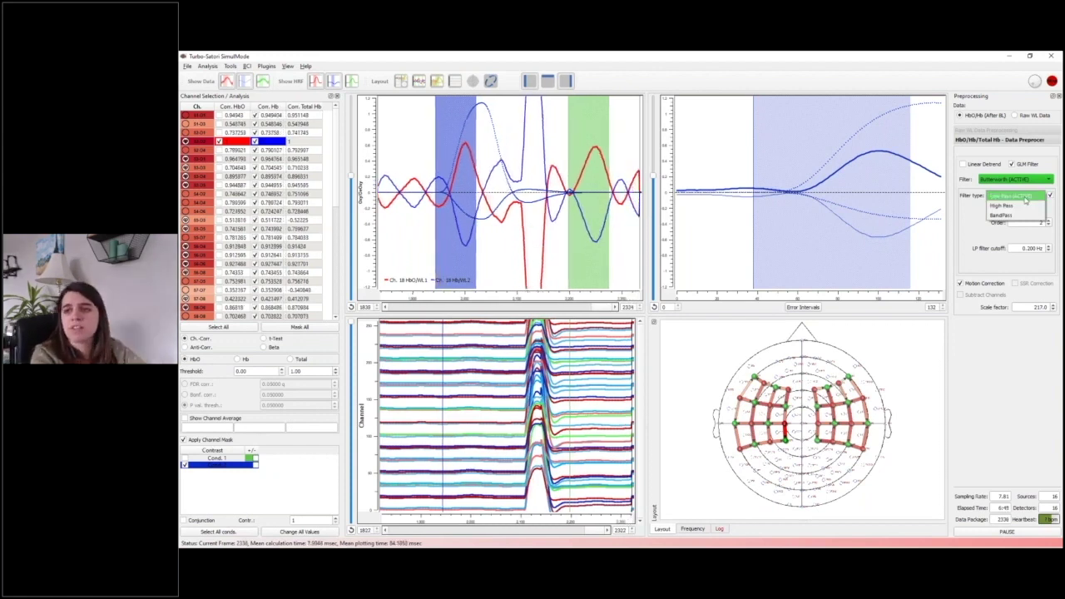
click(1026, 198)
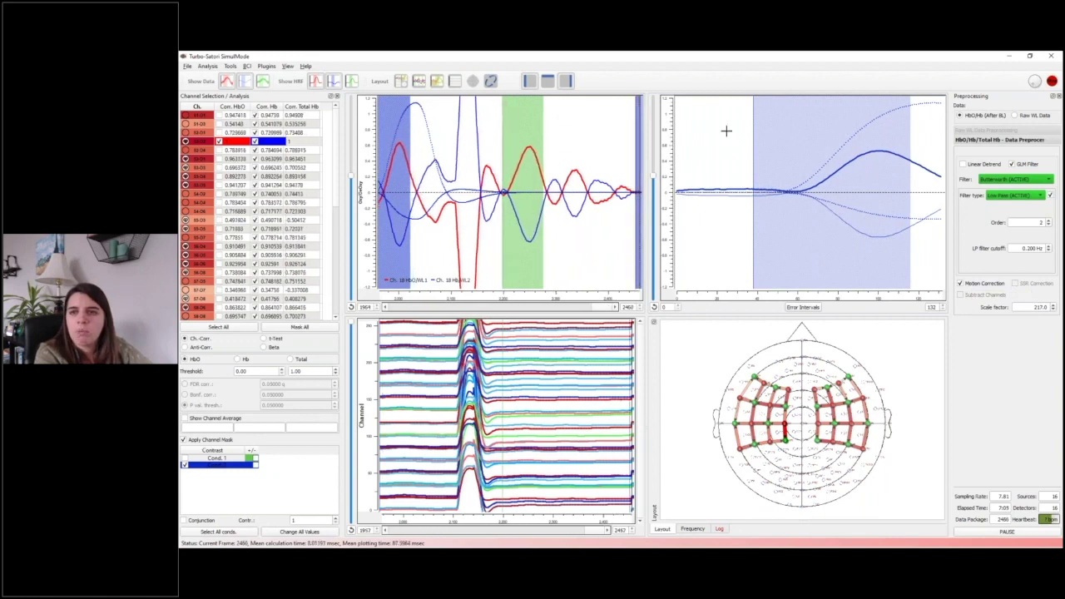
- Stop the simulated recording and open the General Linear Model parameters to review the confound predictors
click(1051, 82)
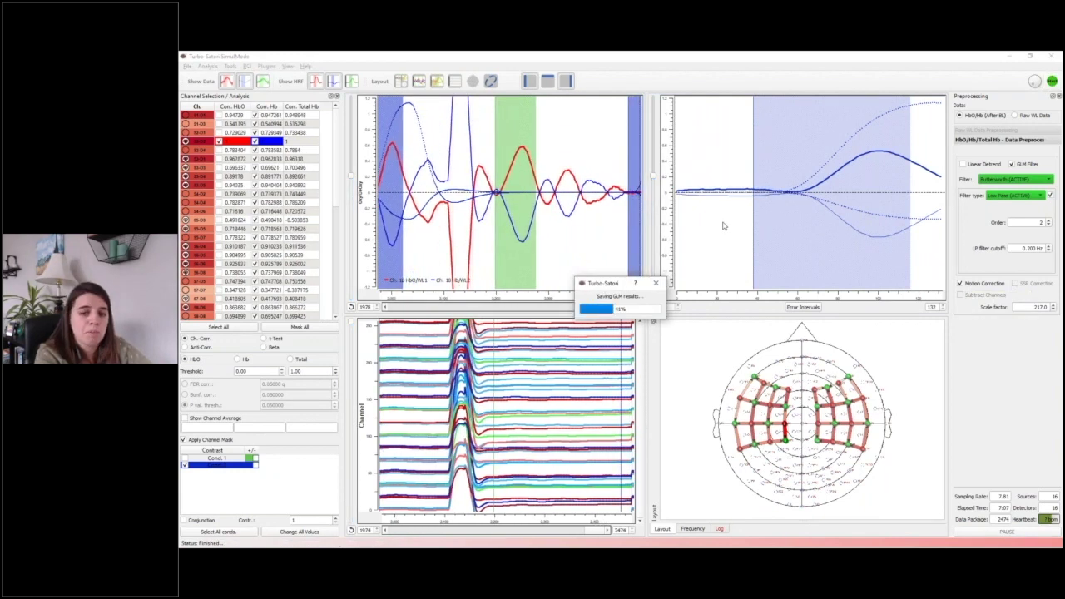
click(232, 65)
mouse_move(214, 67)
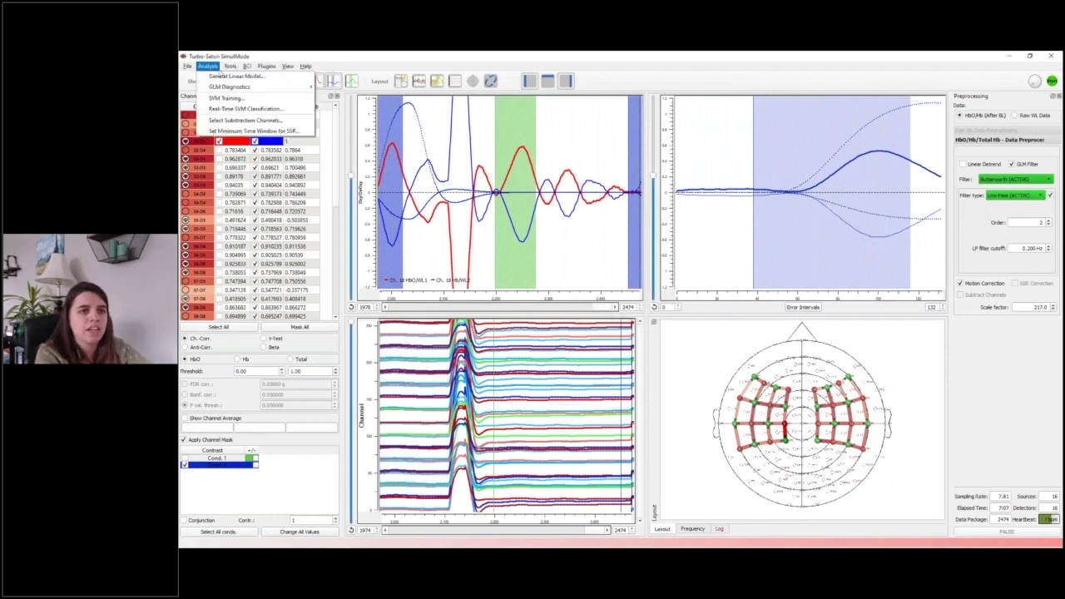
click(223, 77)
drag(538, 190, 500, 161)
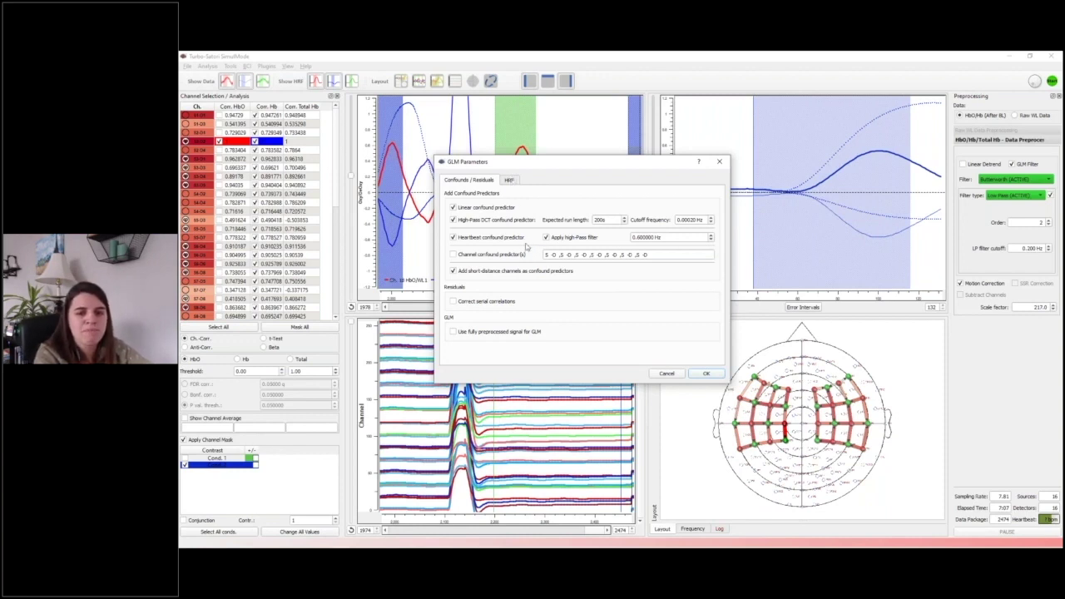
- Examine the HRF model settings and the file selection for measured mean responses, and close the GLM parameters without choosing a file
click(508, 182)
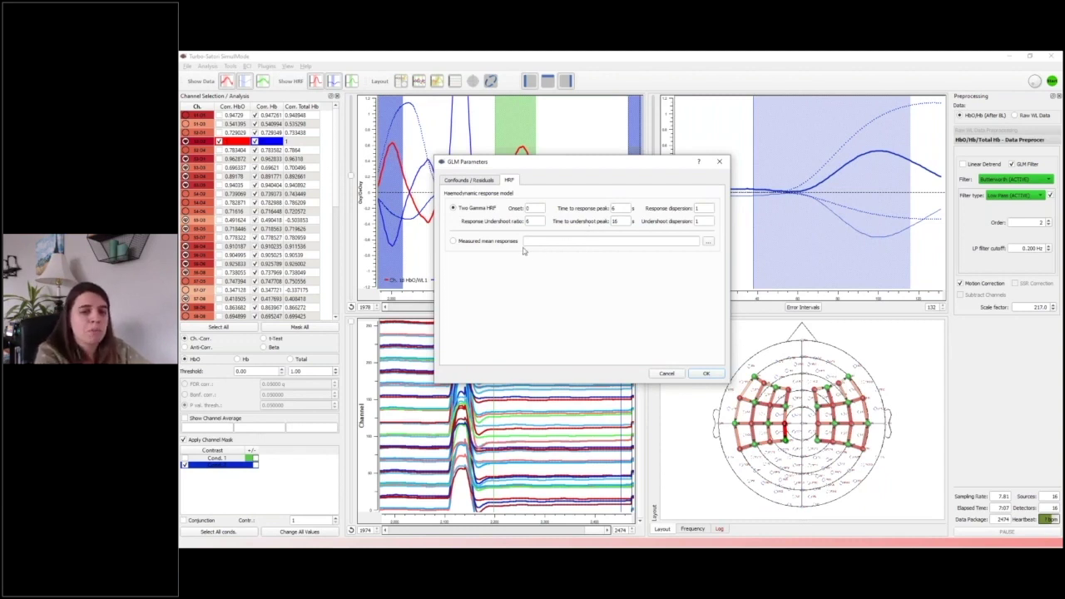
click(454, 241)
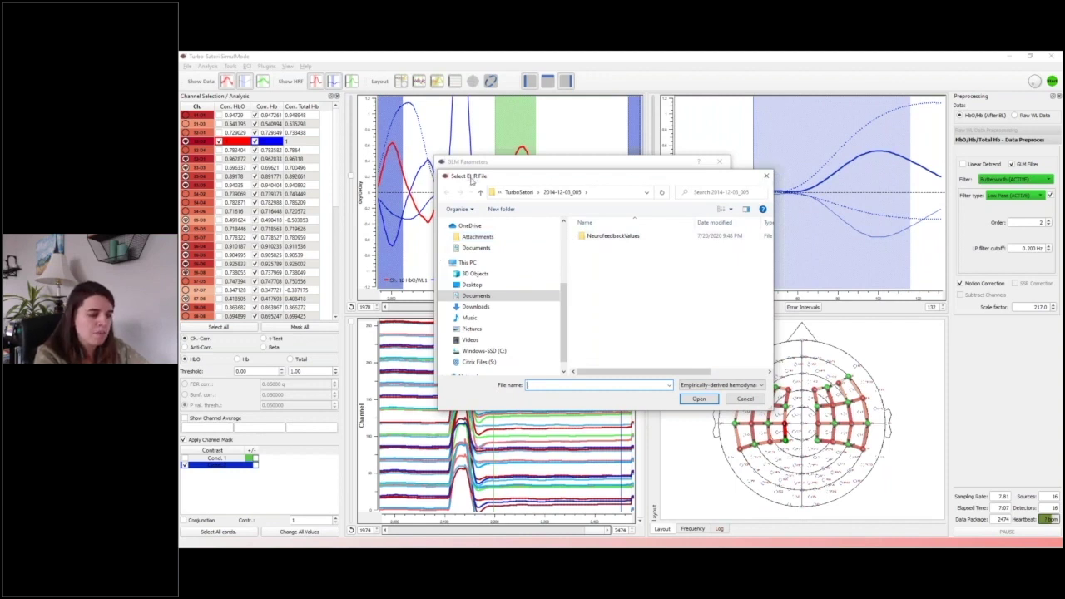
click(766, 177)
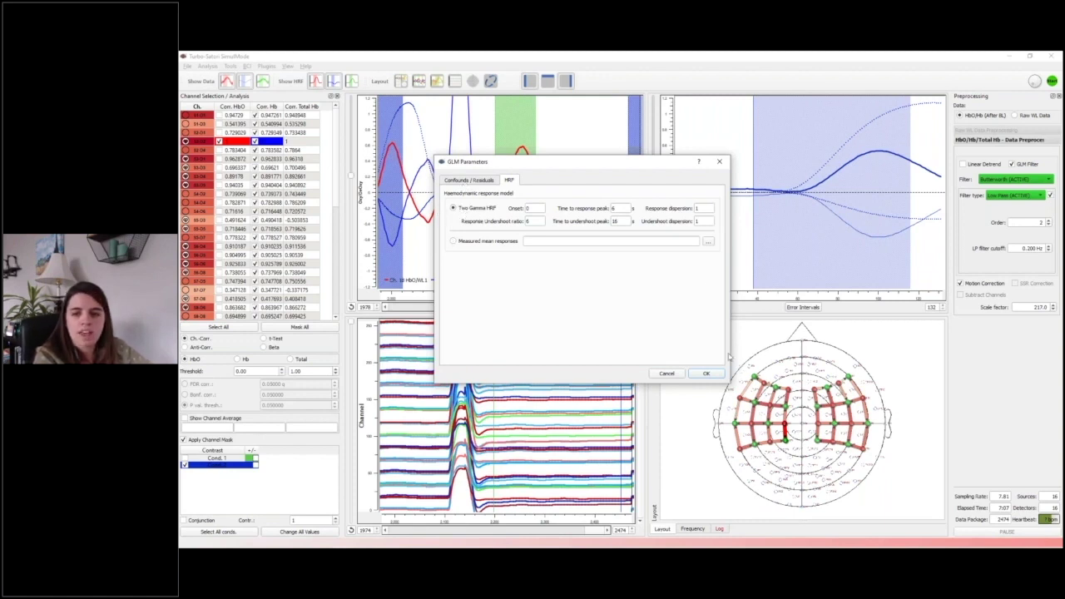
click(720, 160)
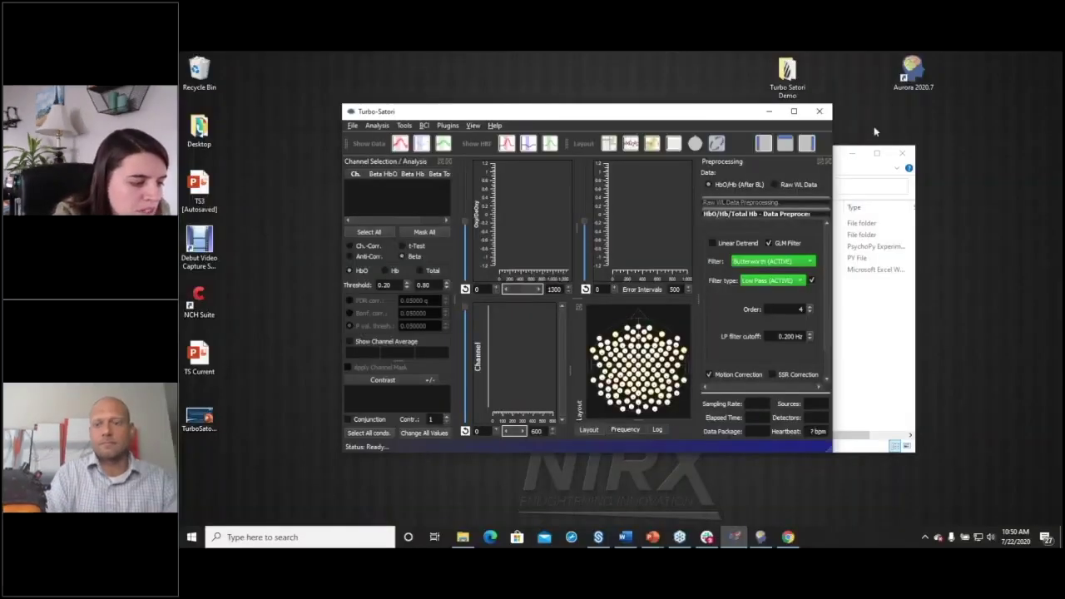
- Minimize the Turbo-Satori, Turbo Satori Demo and ShareFile login windows and switch to Aurora fNIRS
click(590, 66)
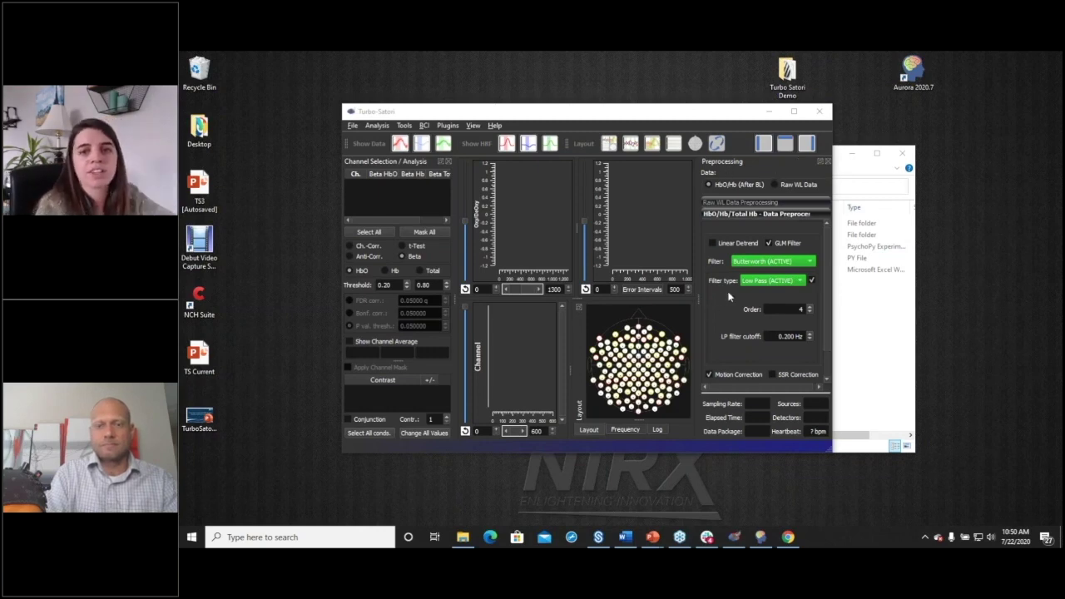
click(768, 112)
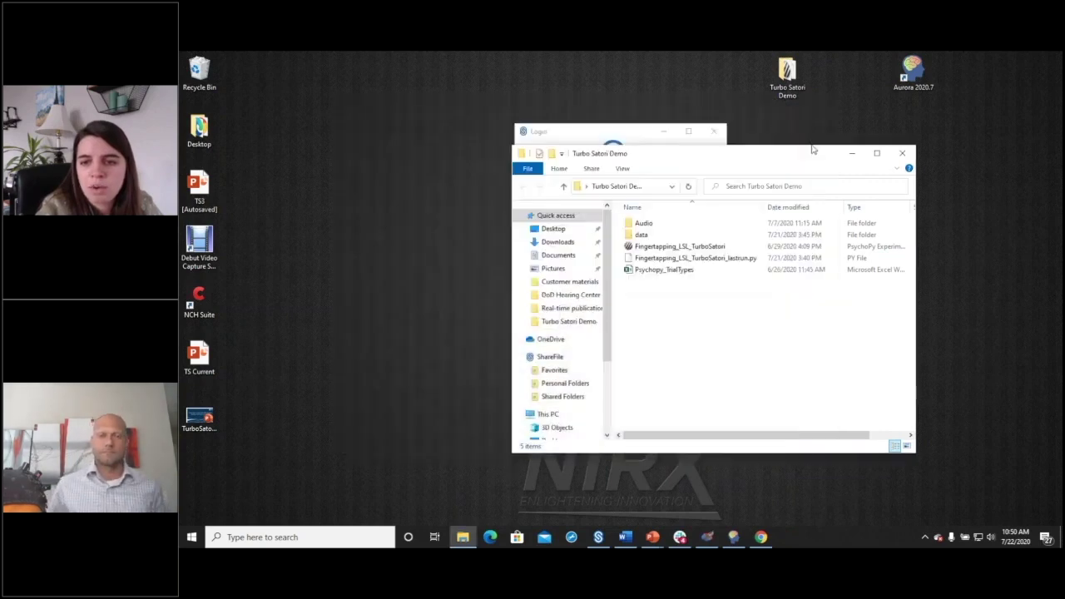
click(849, 154)
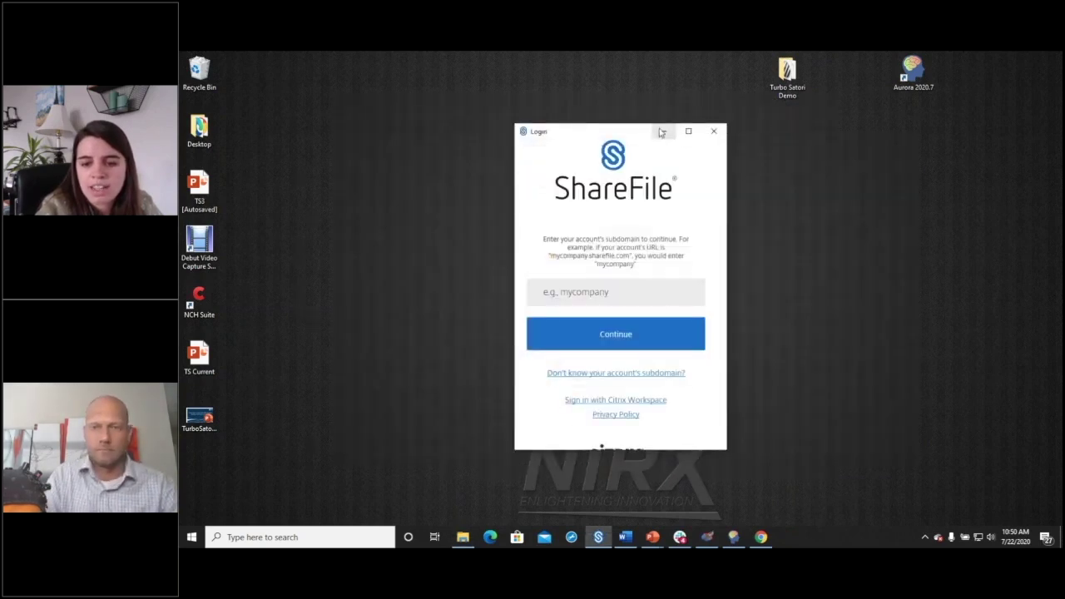
click(661, 131)
click(732, 537)
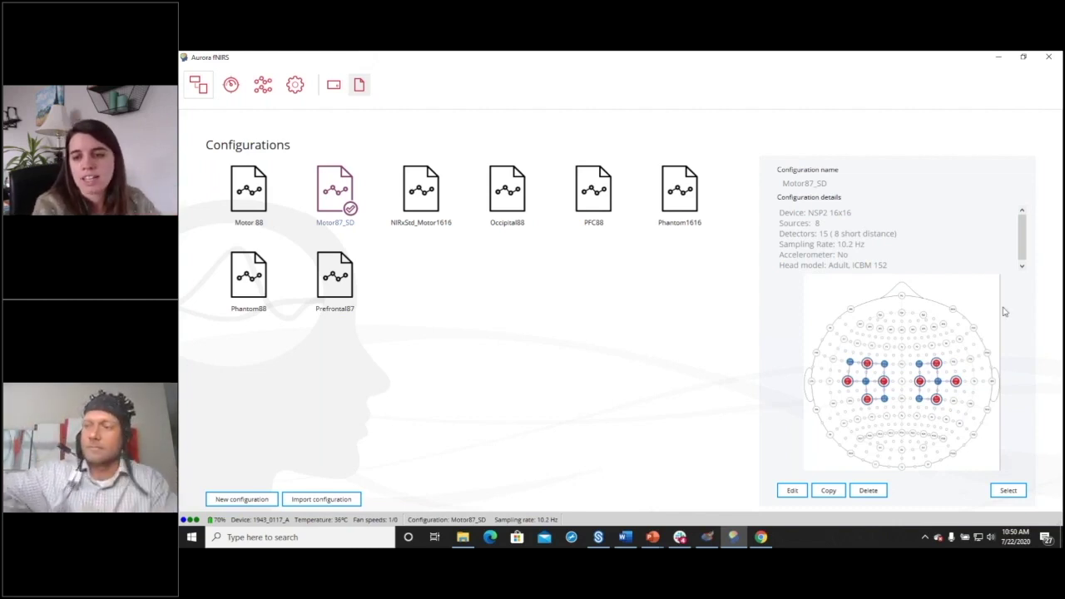
- Select the Motor87_SD configuration for the measurement and run the signal optimization
click(1007, 491)
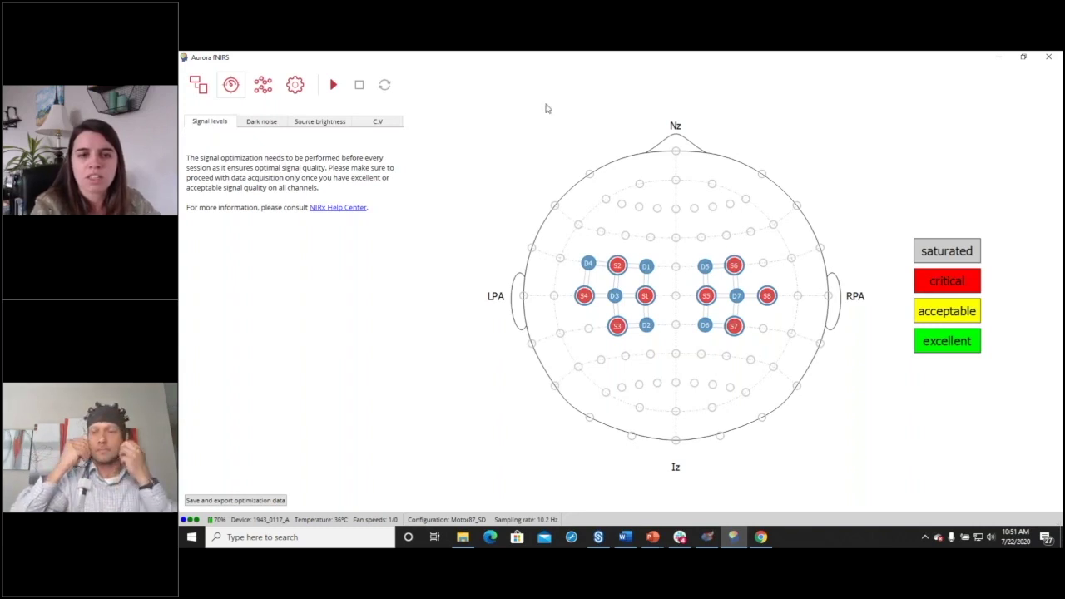
click(335, 87)
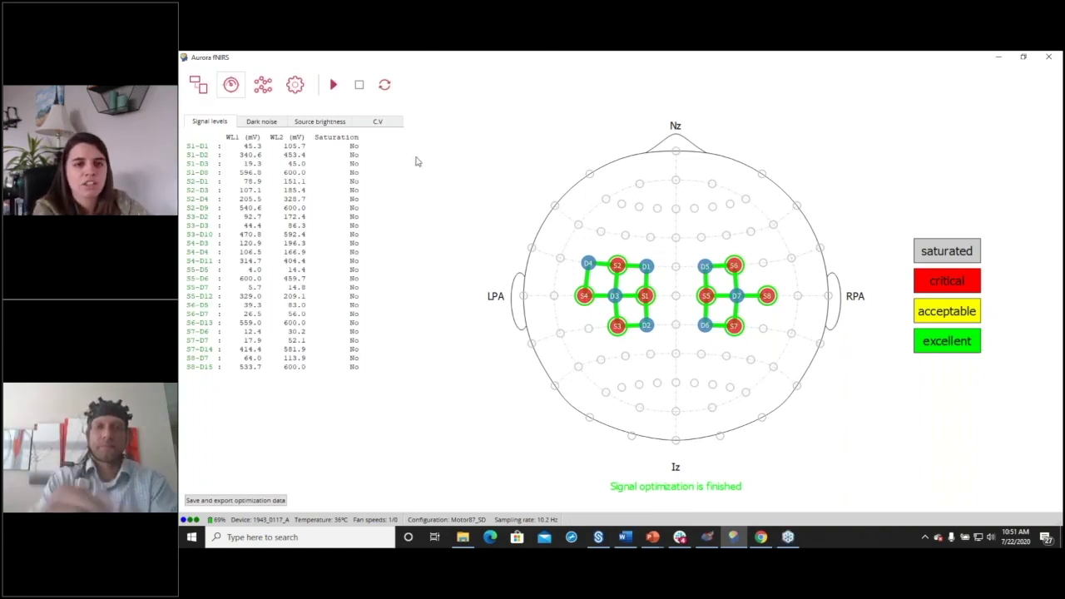
- Start the experiment with its description left blank and show the incoming channel data as individual line plots
click(263, 85)
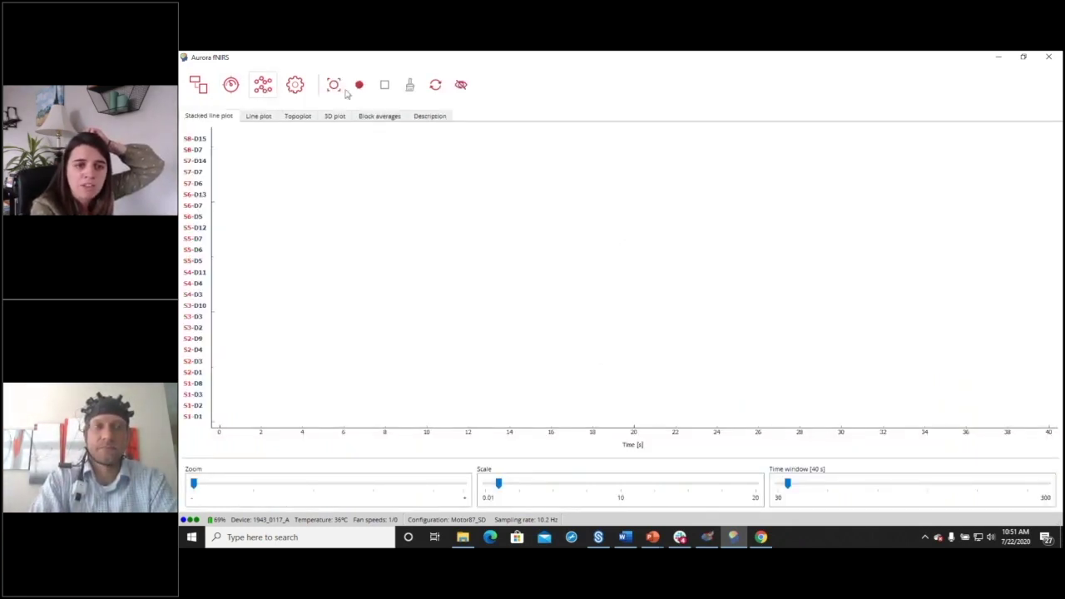
click(359, 85)
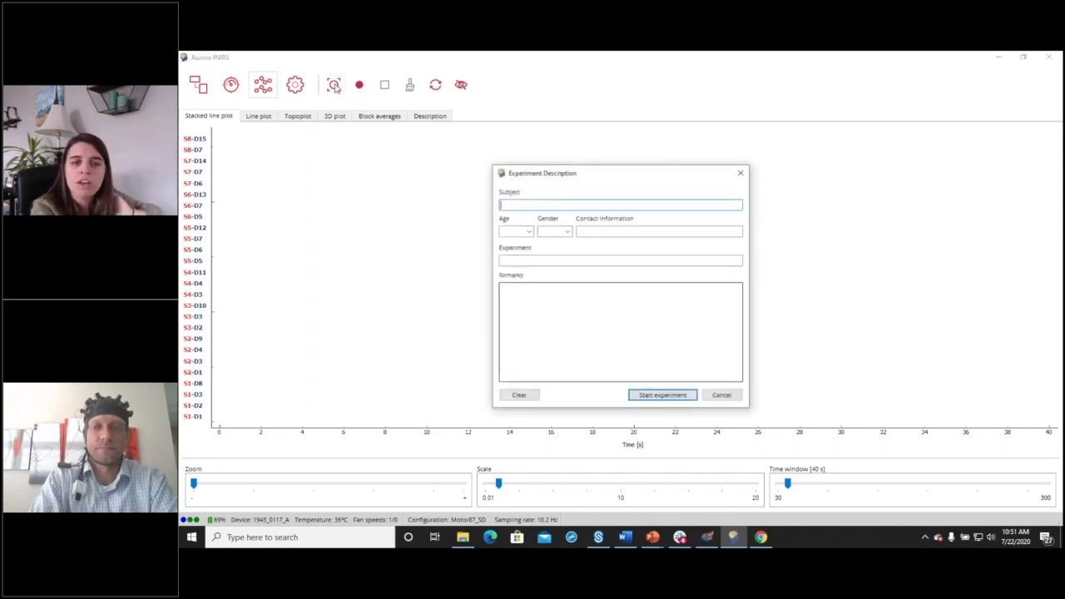
click(650, 395)
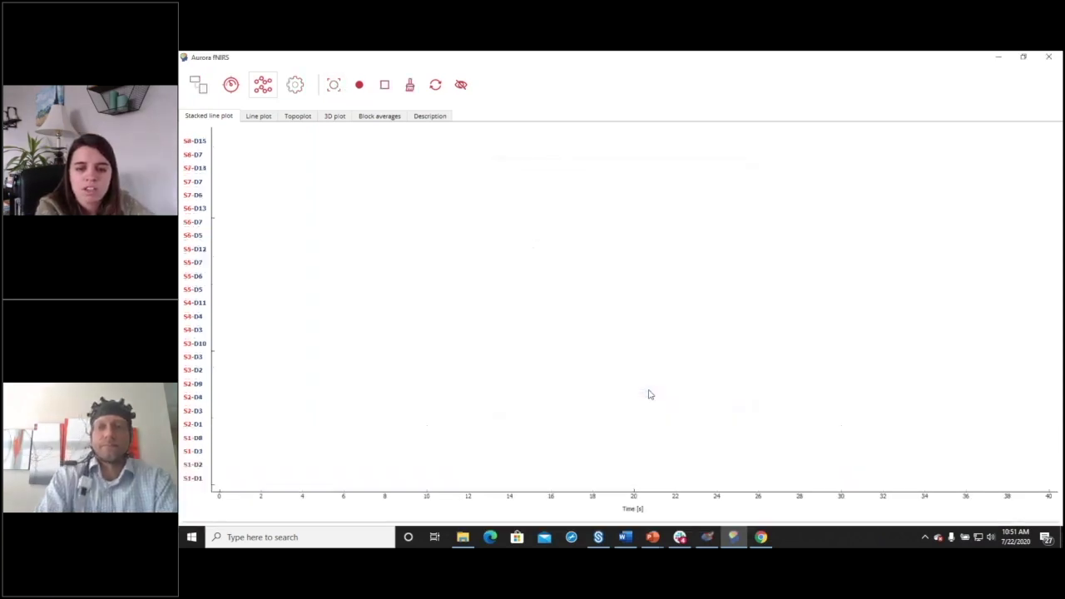
click(259, 117)
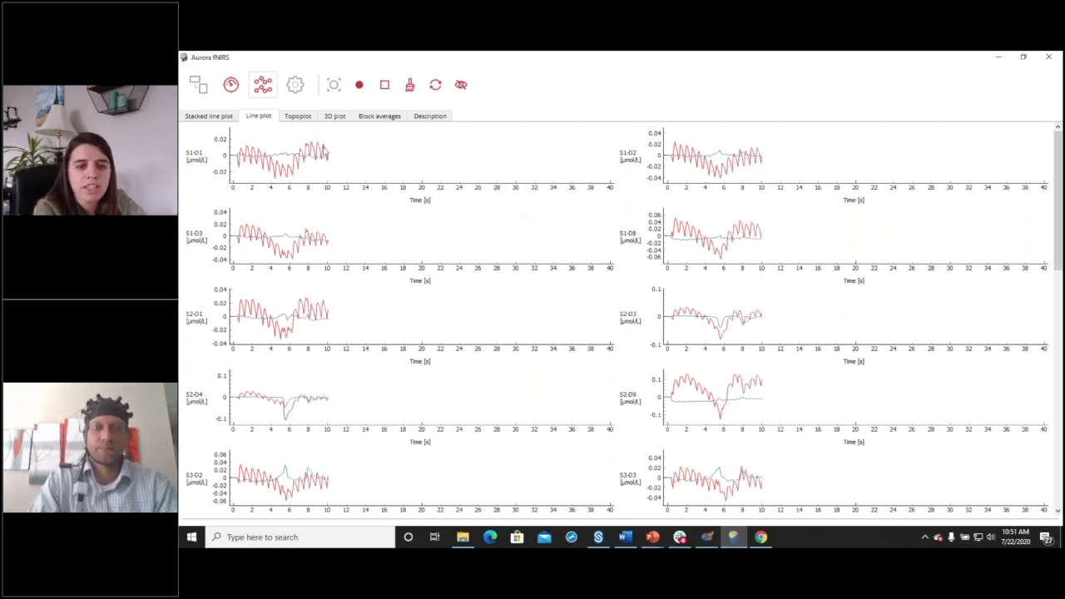
- Look through the live line plots of all measured channels to judge the signal quality
scroll(485, 278, down, 3)
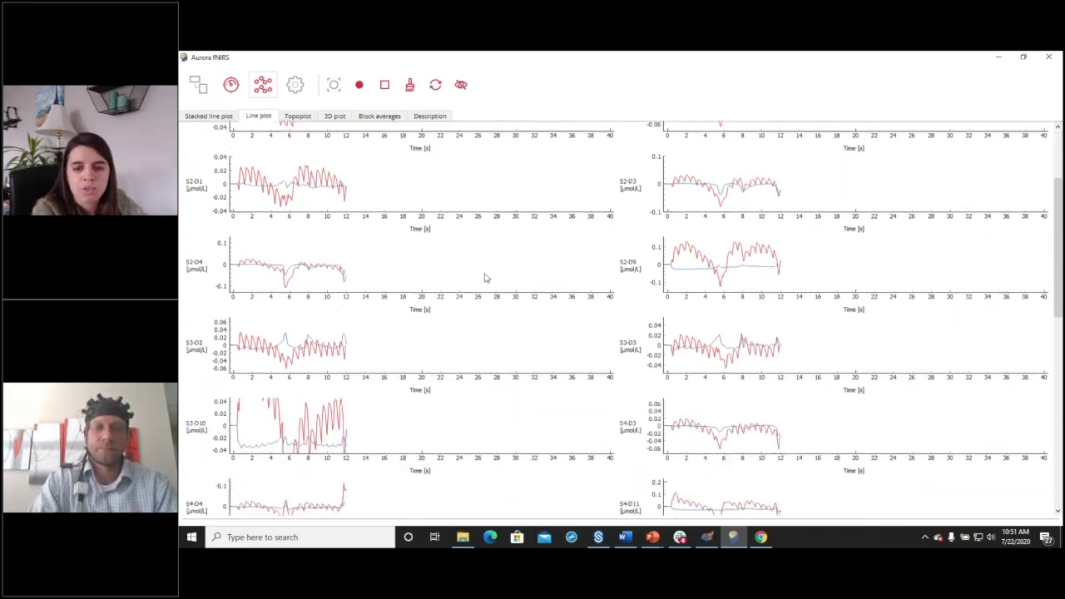
scroll(485, 278, down, 3)
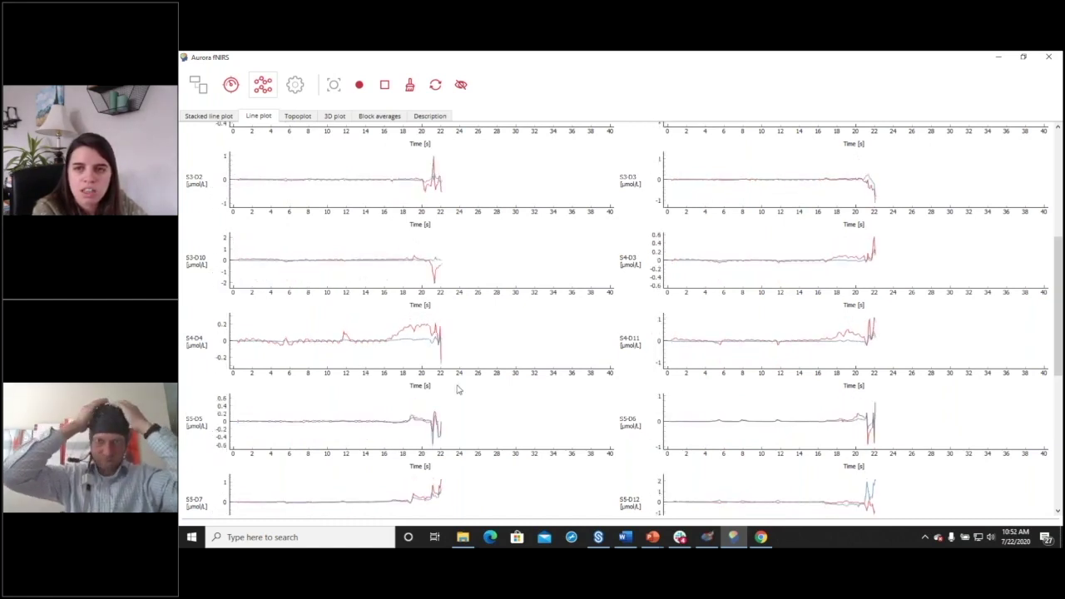
scroll(470, 366, down, 8)
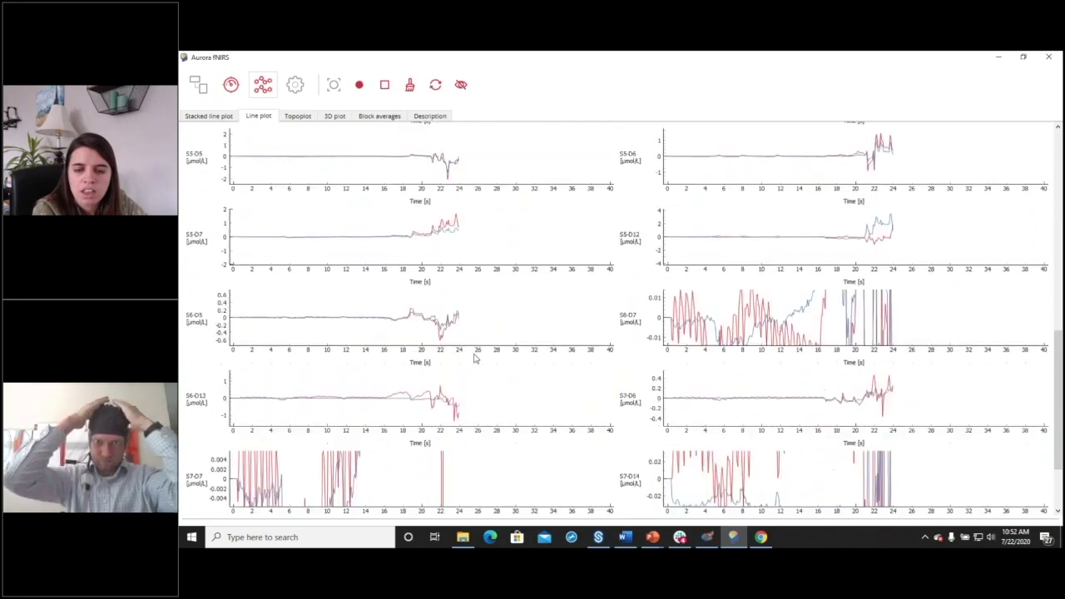
scroll(470, 358, up, 2)
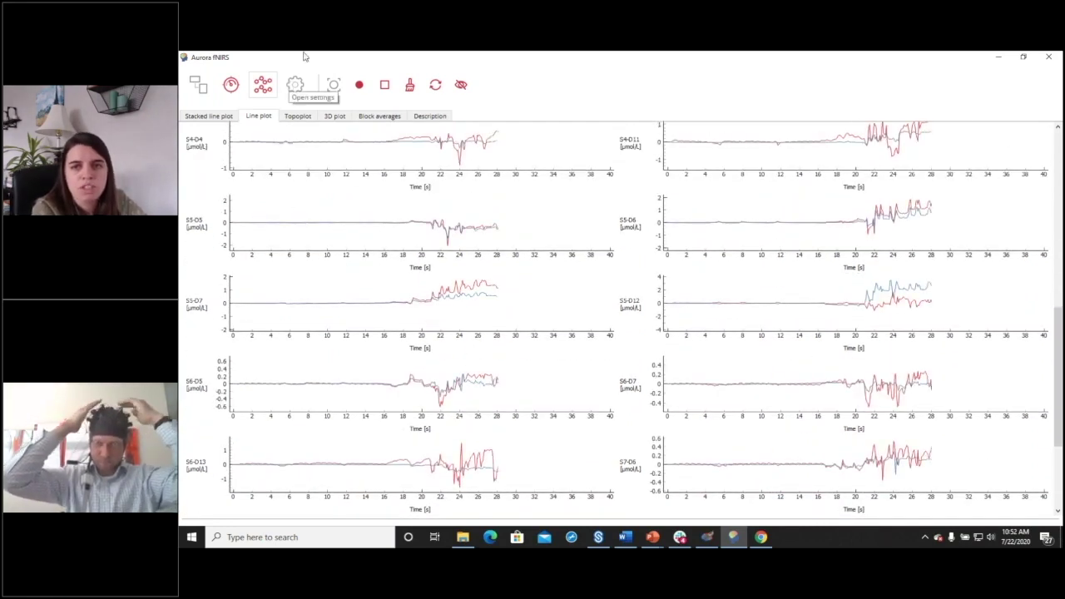
- Check the channels' signal levels and run the signal optimization again
click(235, 86)
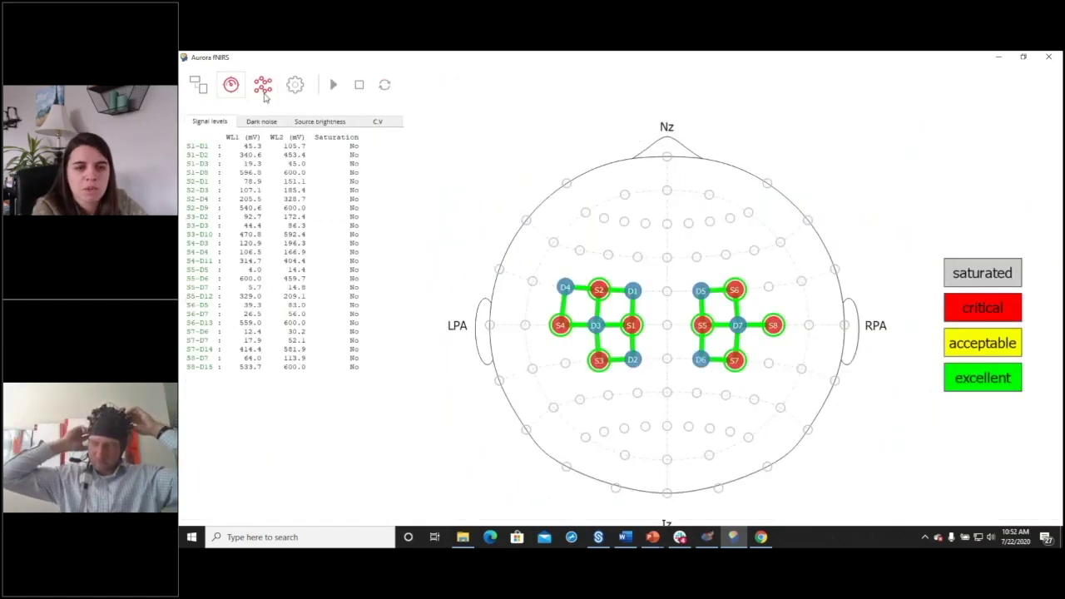
click(264, 86)
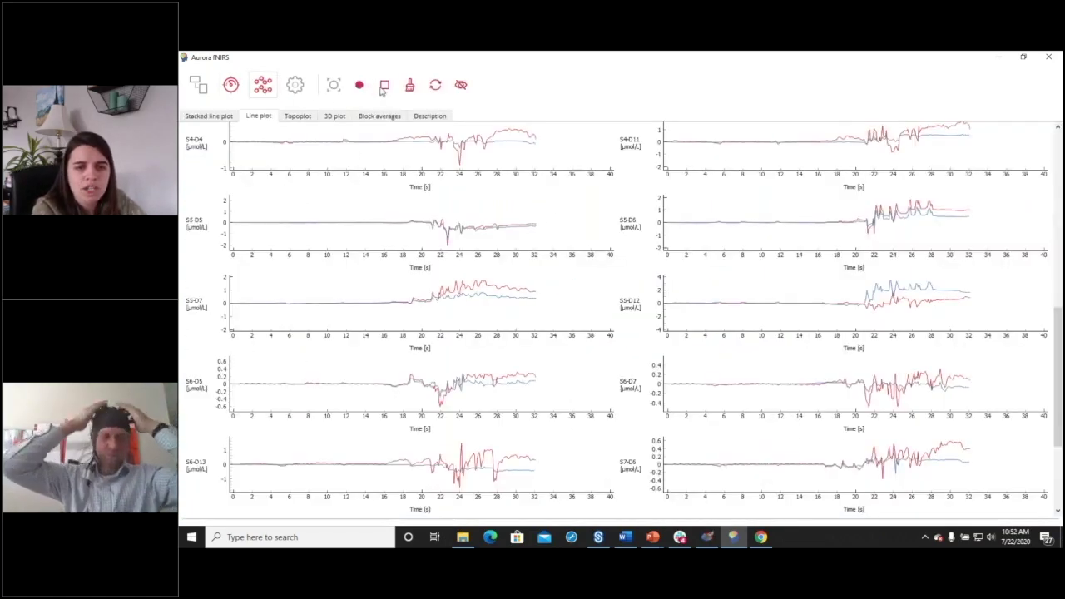
click(235, 87)
click(331, 86)
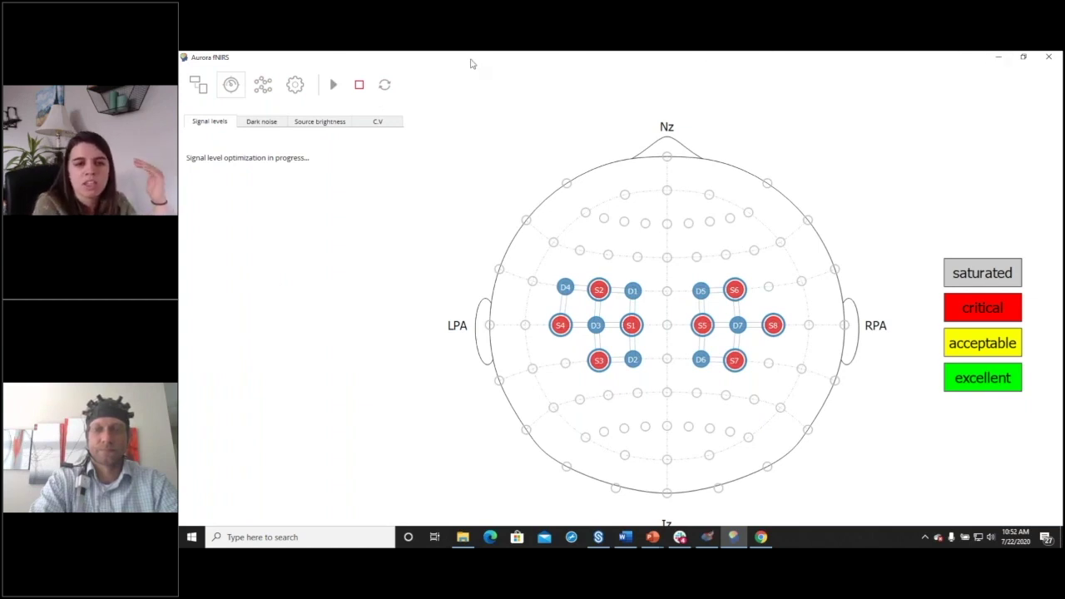
drag(492, 61, 470, 53)
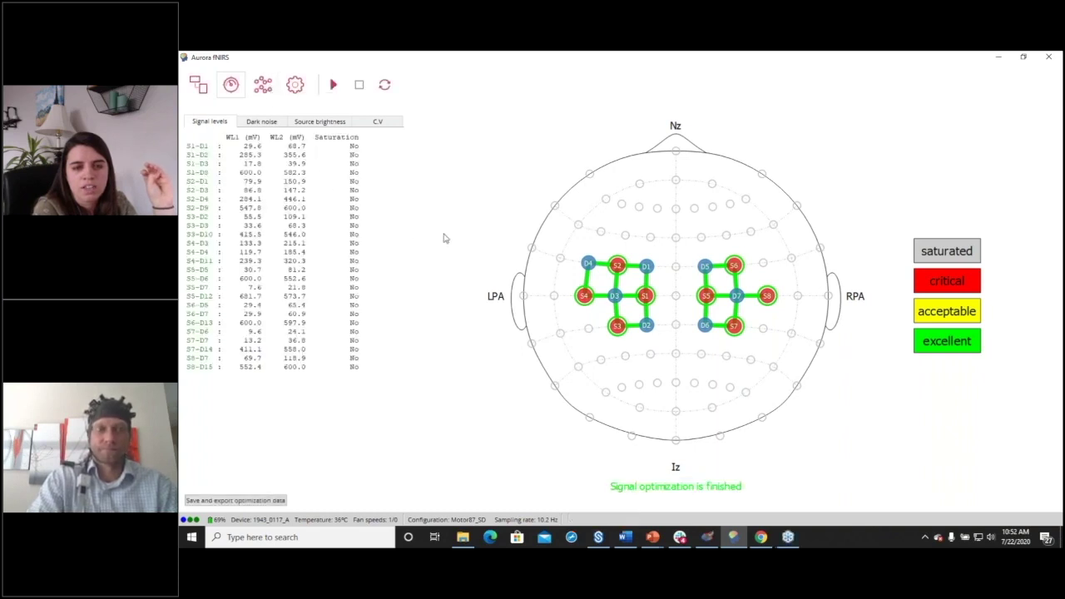
- Preview the re-optimized measurement in the line plots of all channels, and stop the preview
click(264, 89)
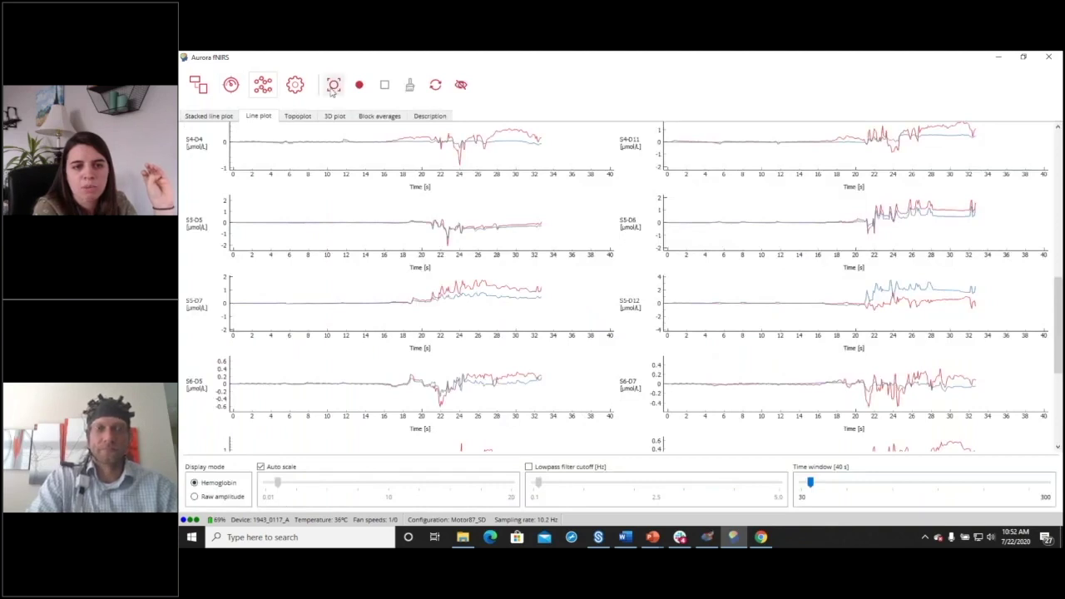
click(333, 88)
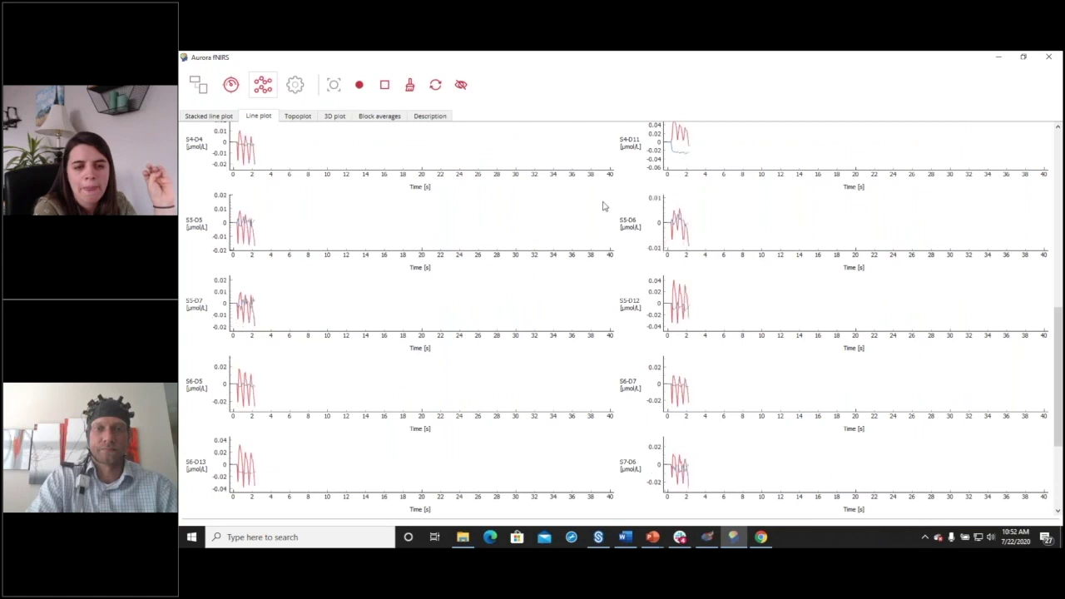
scroll(604, 205, down, 3)
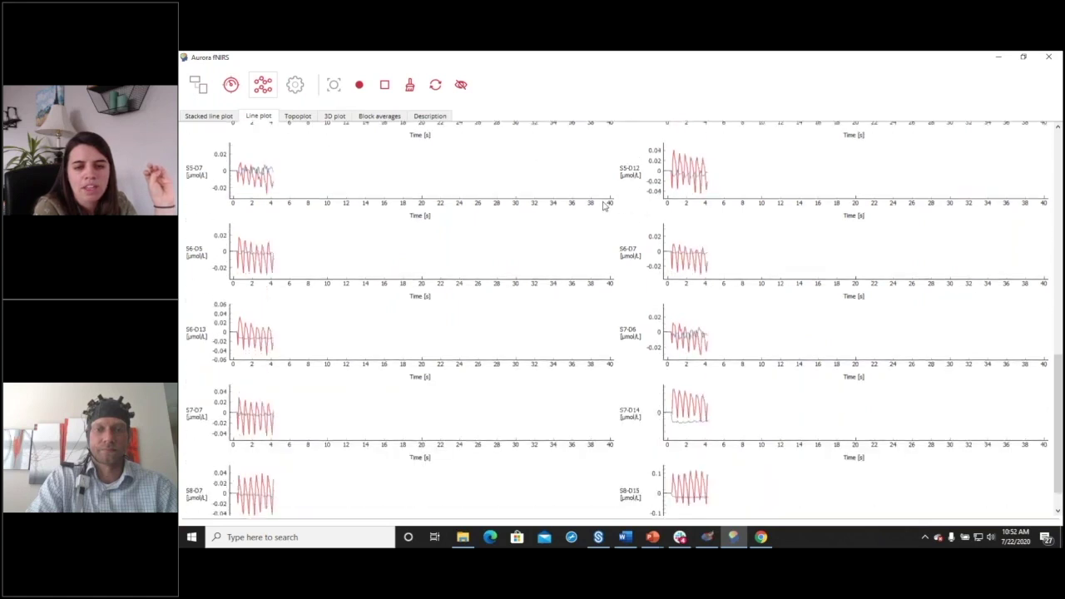
scroll(604, 205, down, 1)
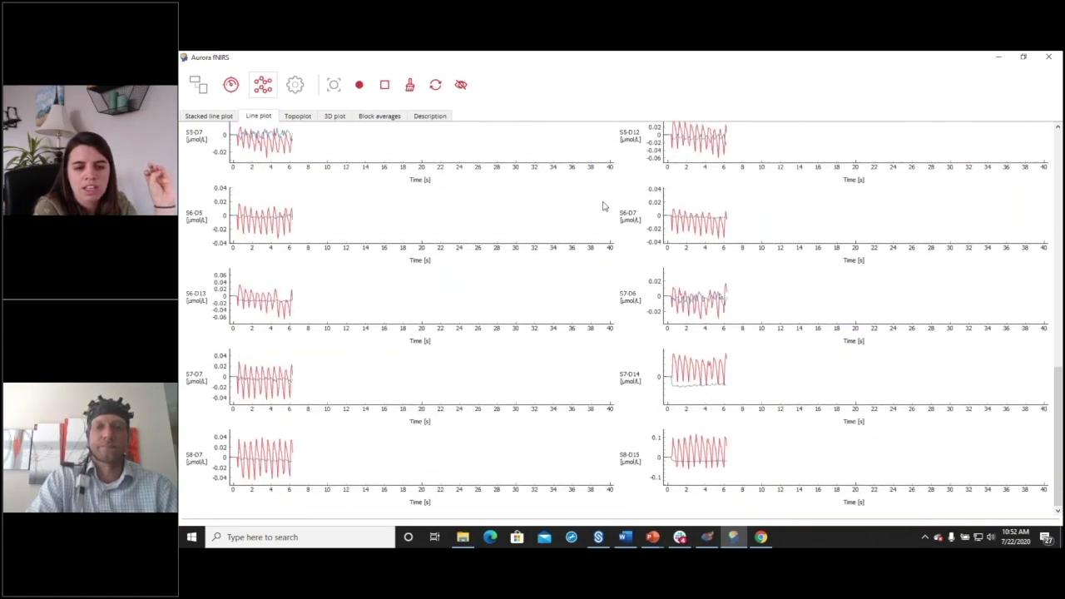
scroll(604, 205, up, 8)
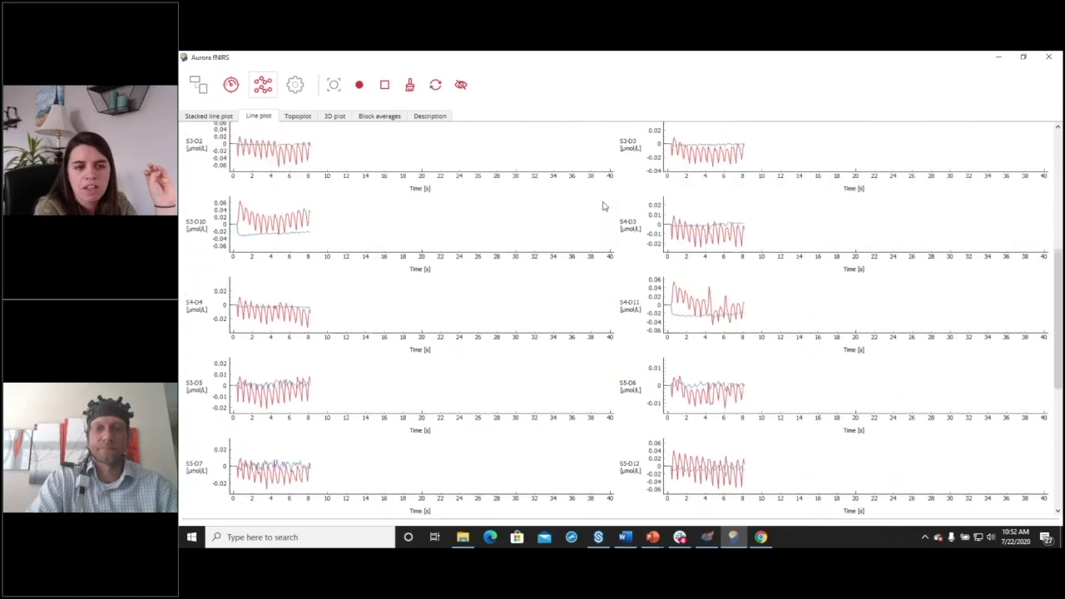
scroll(604, 205, up, 8)
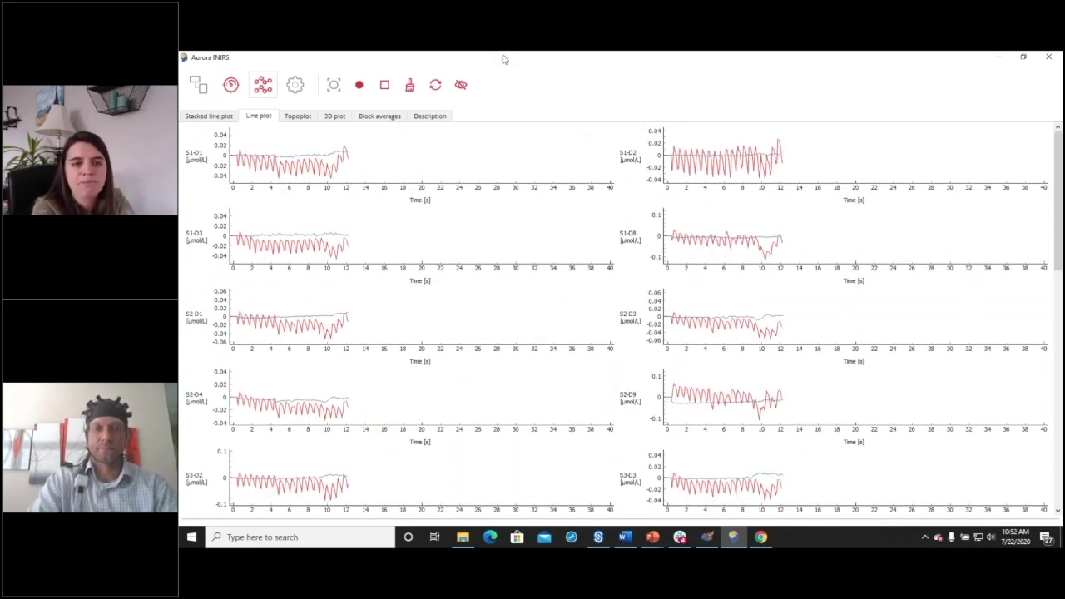
click(385, 84)
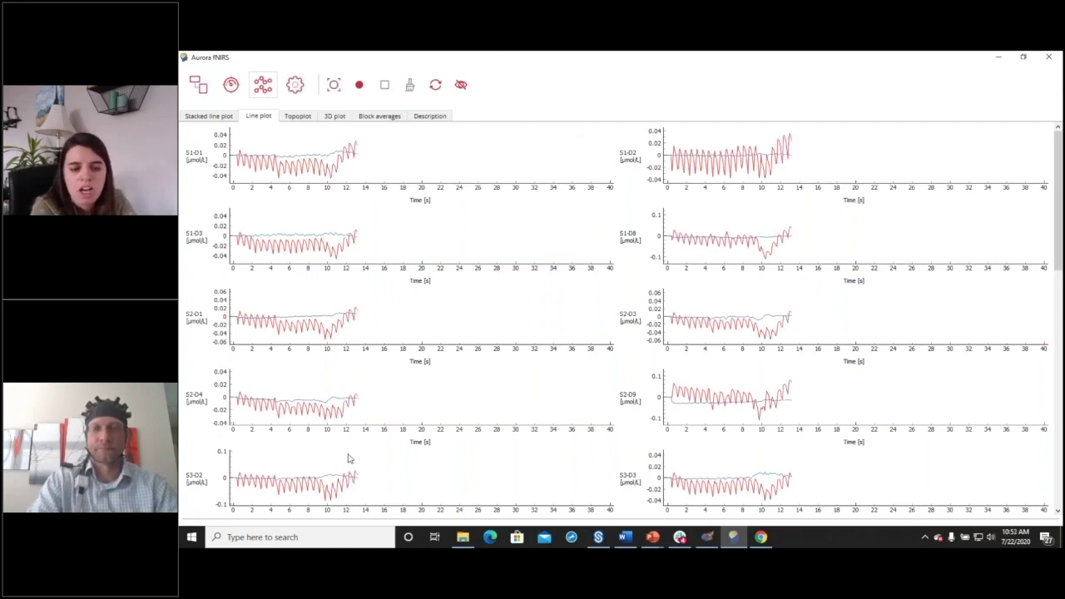
- Launch PsychoPy and minimize the Aurora fNIRS and PsychoPy Builder windows to leave the Experiment Runner open
click(269, 536)
text(psych)
key(Return)
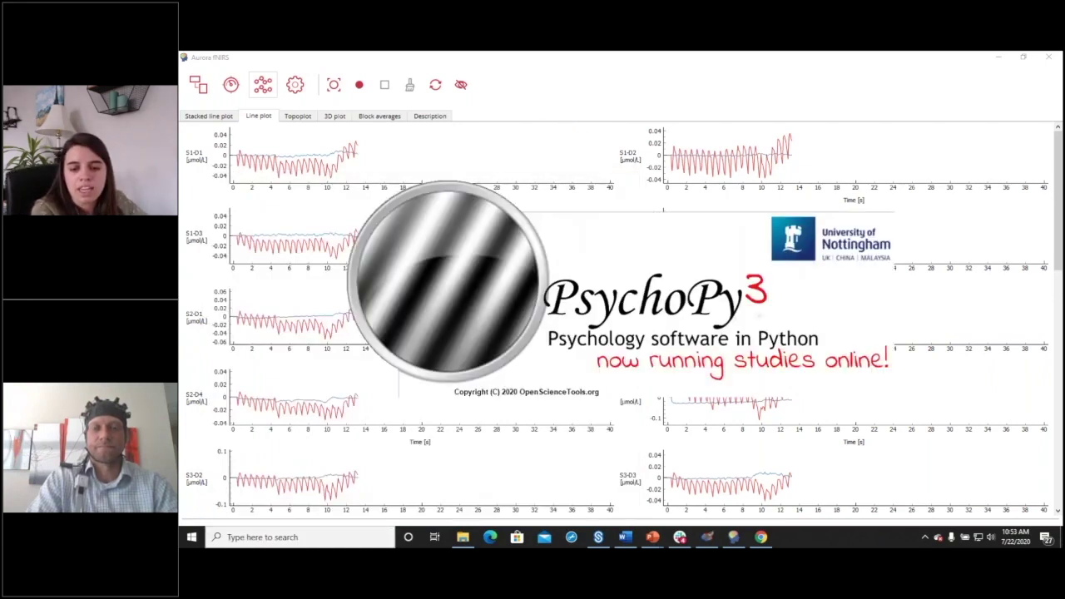
click(999, 58)
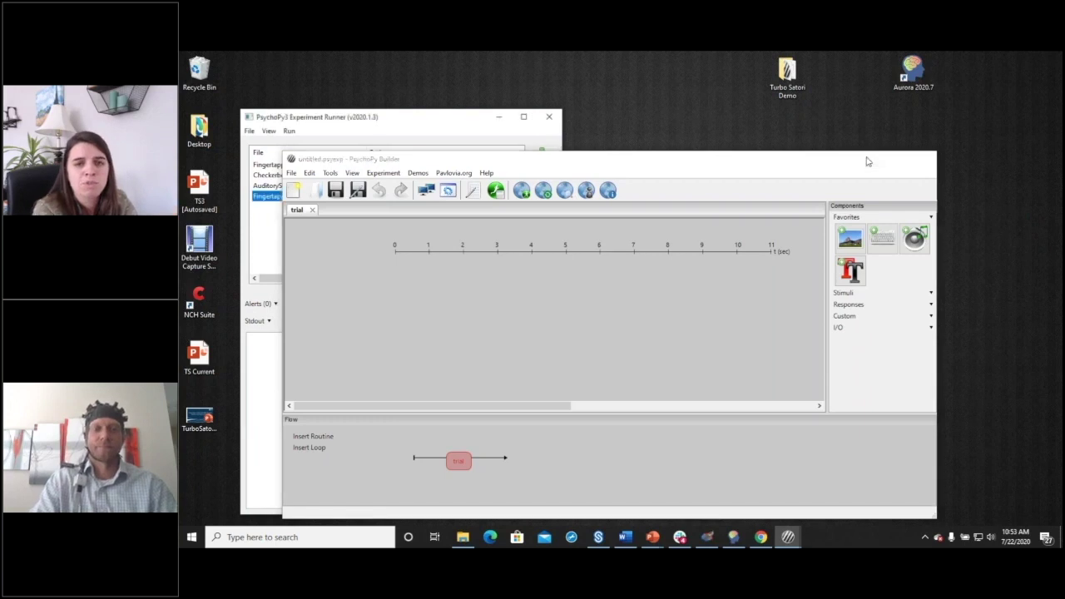
click(870, 161)
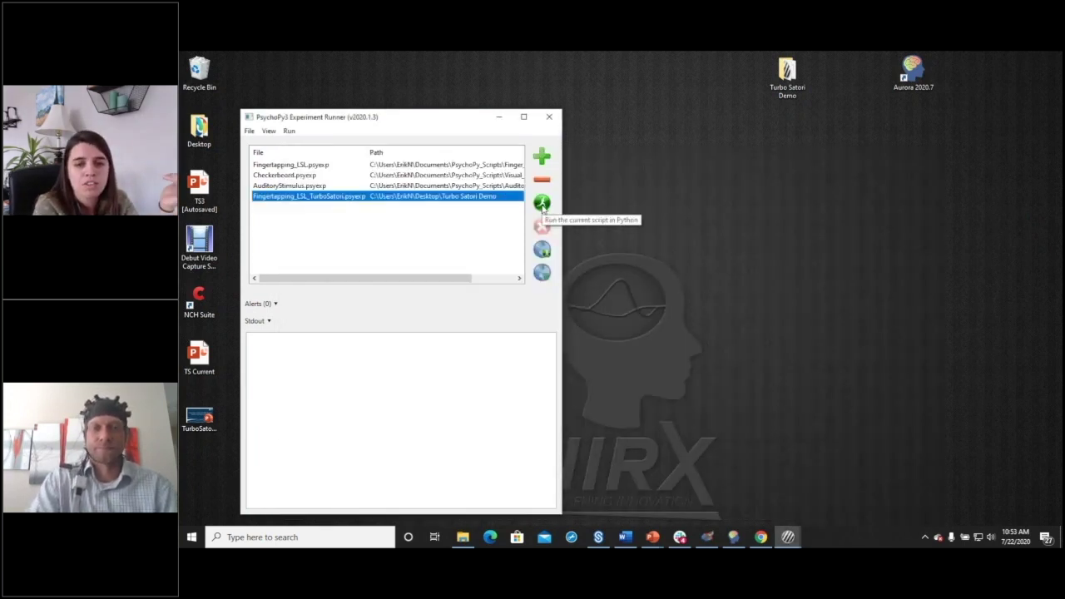
- Run Fingertapping_LSL_TurboSatori.psyexp with the preset participant and session 001, and move its stimulus window out of the way
click(542, 204)
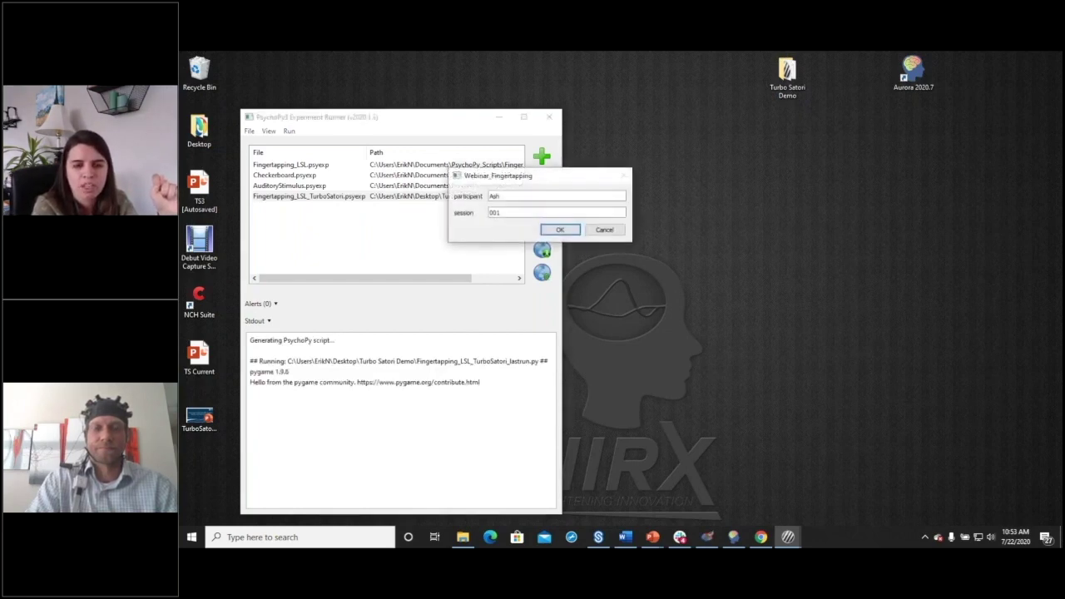
click(560, 231)
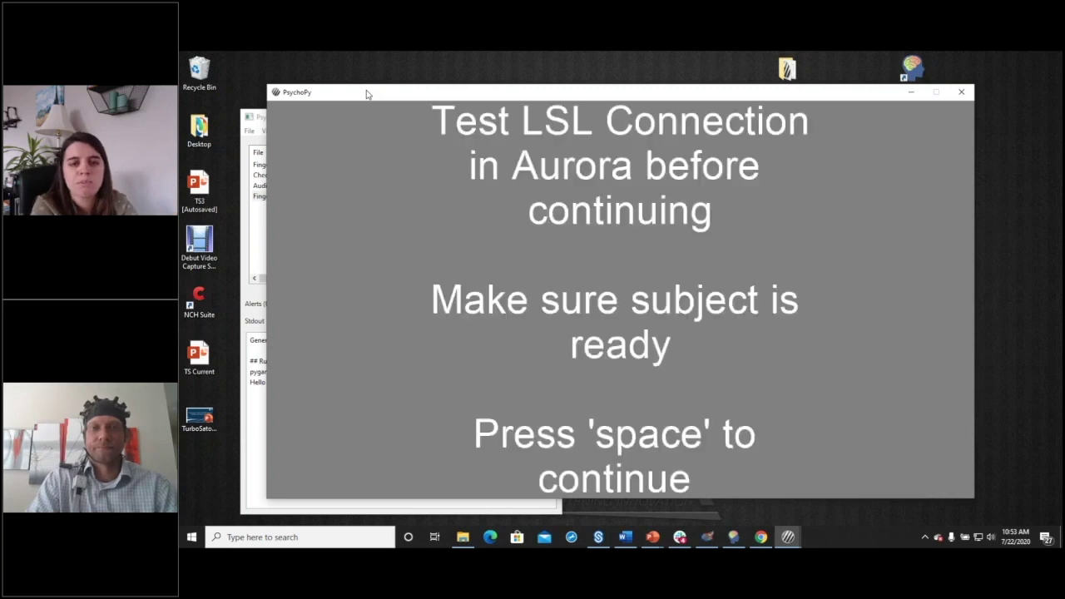
drag(534, 94, 278, 449)
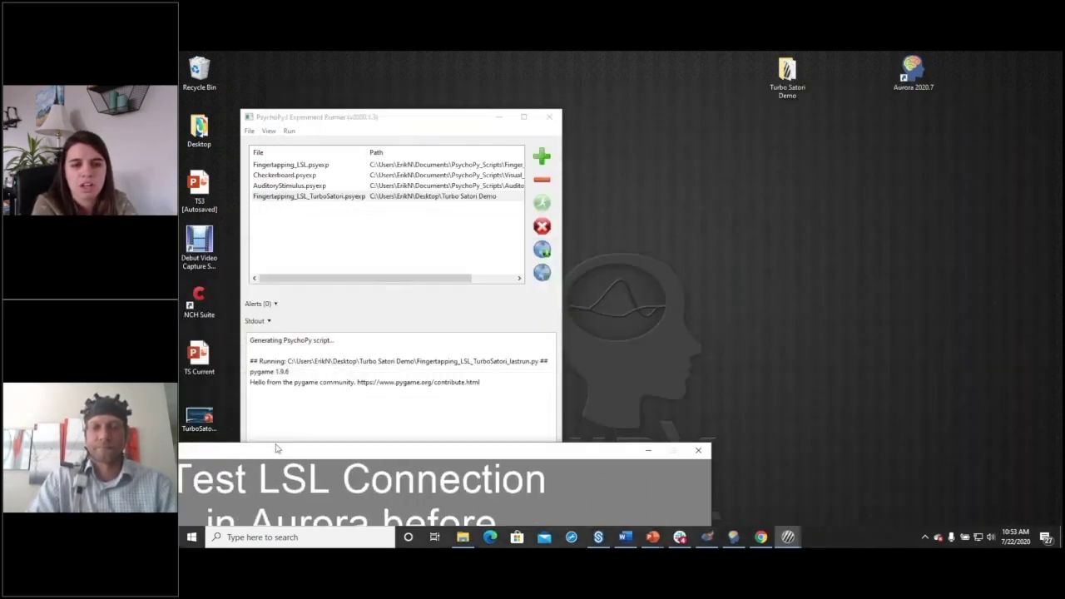
- Minimize the Experiment Runner, switch to Aurora fNIRS and start recording the measurement
click(492, 119)
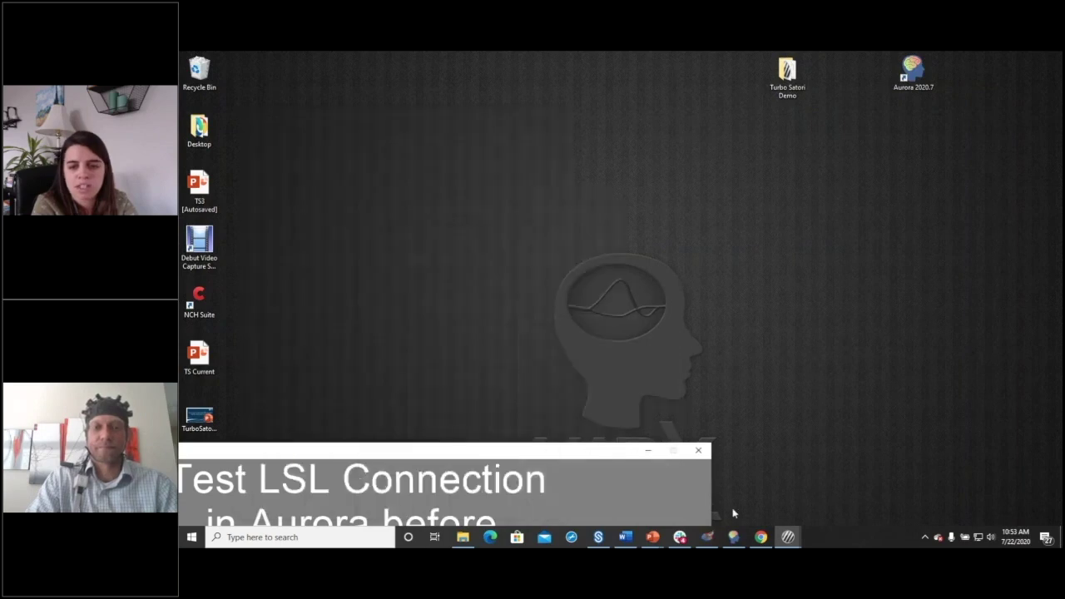
click(734, 537)
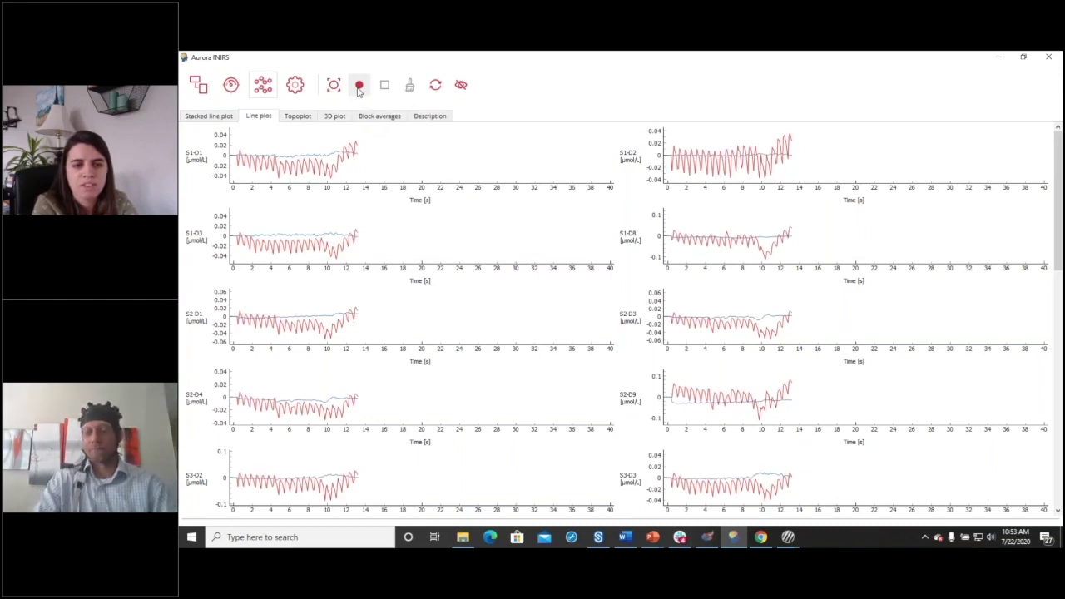
click(359, 86)
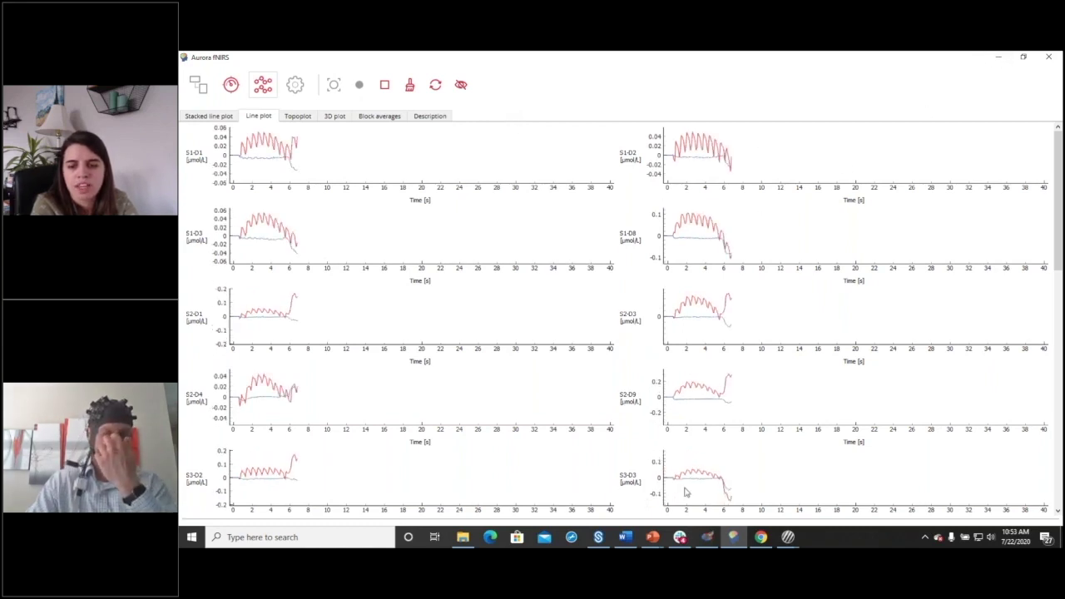
- Switch to Turbo-Satori, maximize it and start the real-time analysis with the Aurora LSL stream
click(707, 537)
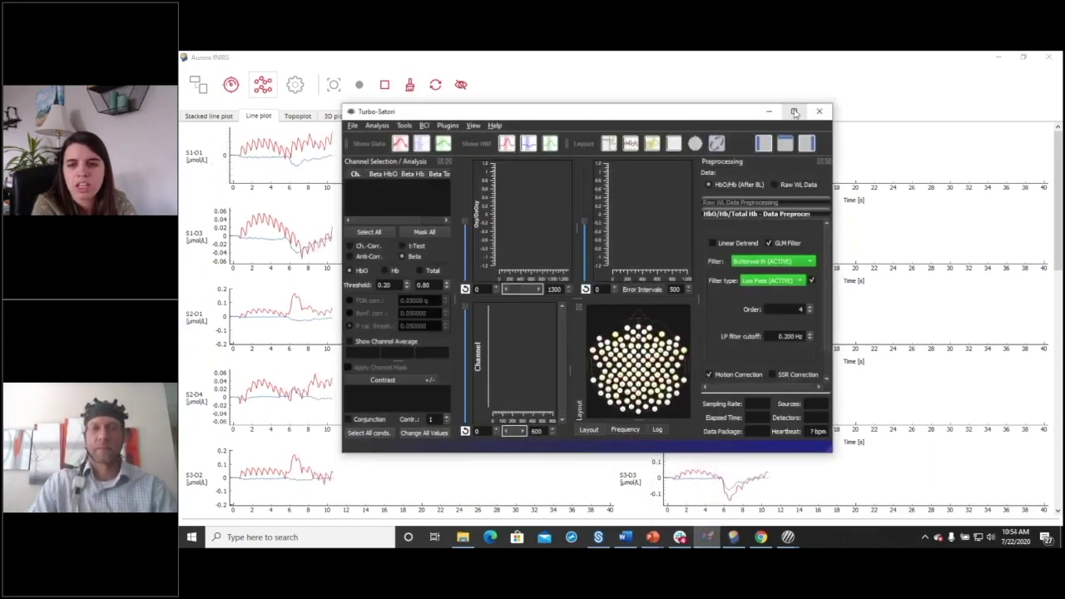
click(795, 111)
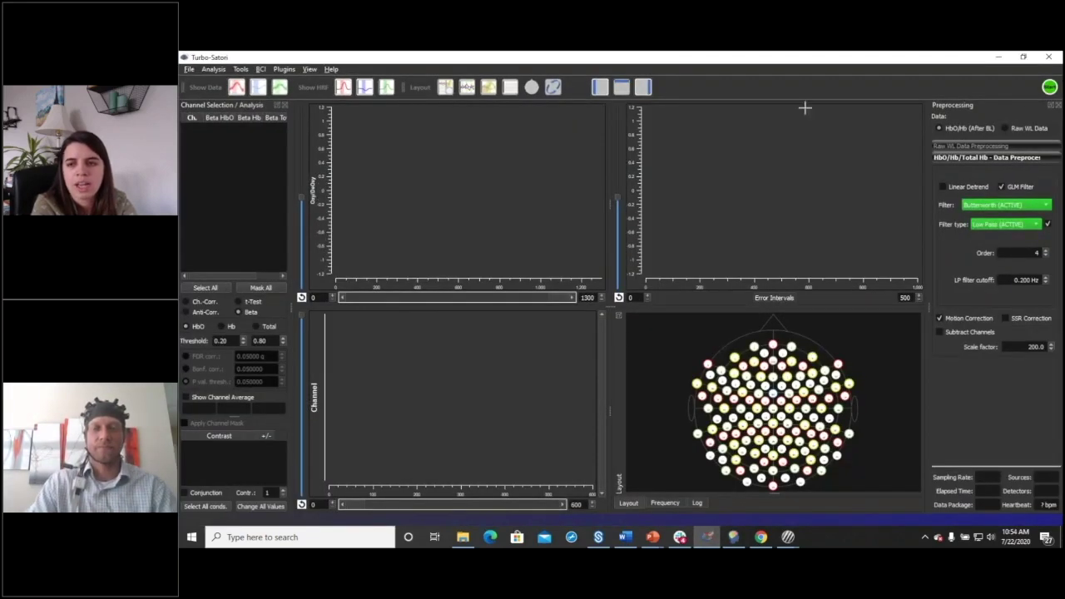
click(1049, 86)
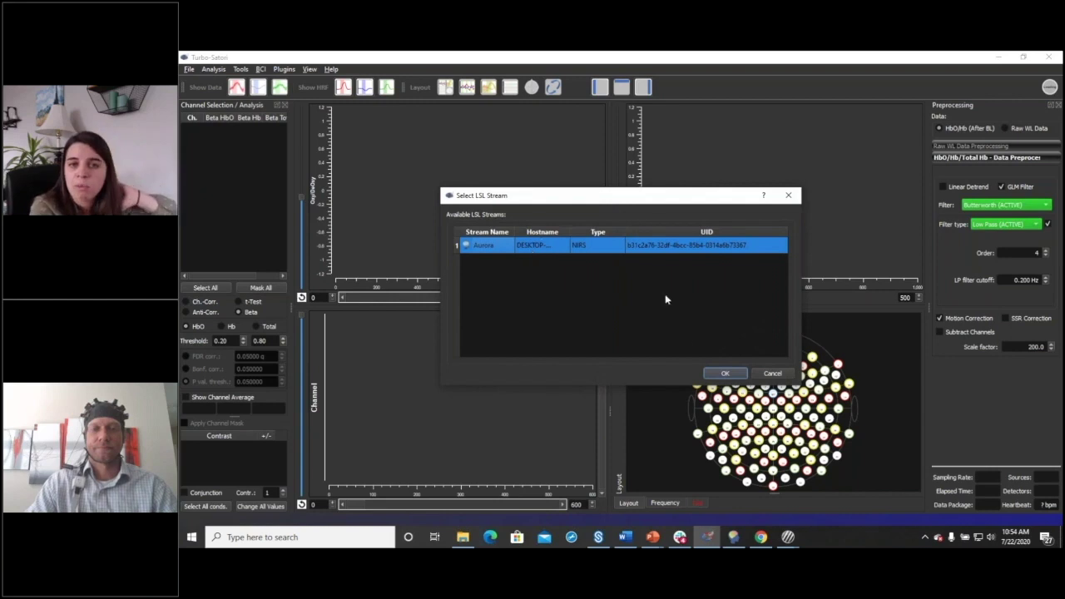
click(725, 373)
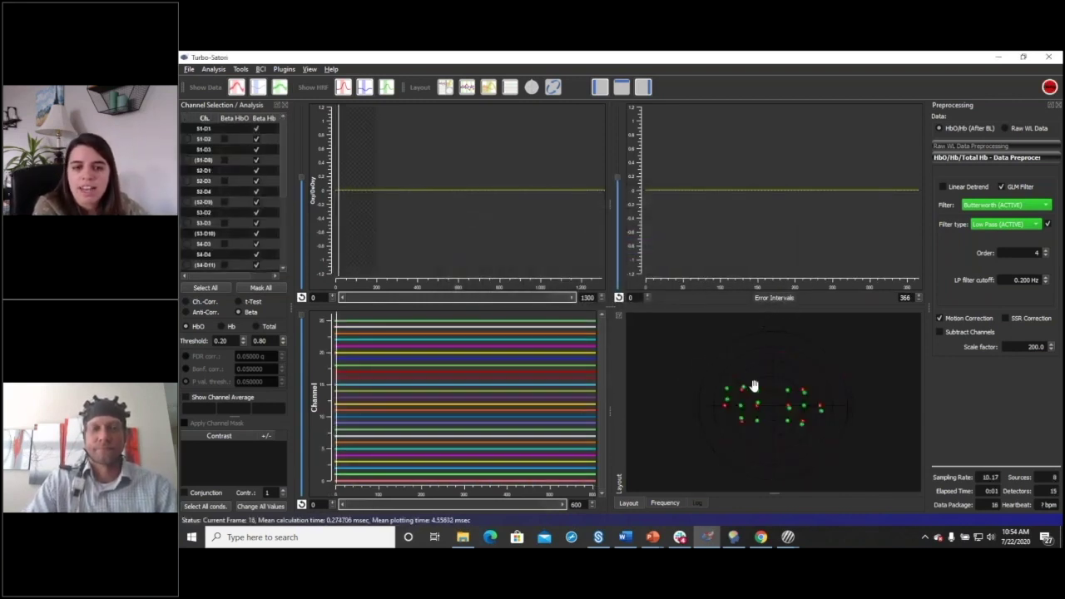
- Plot the HbO signal of channel S1-D1, and examine the enlarged sensor layout before restoring the combined view
click(224, 130)
scroll(758, 410, up, 1)
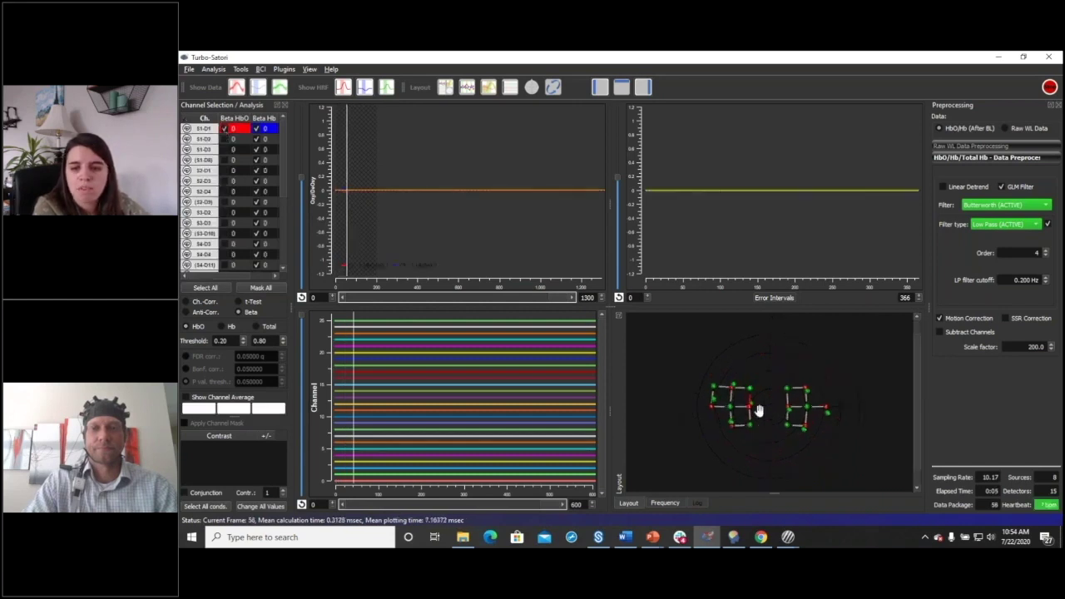
scroll(759, 410, up, 5)
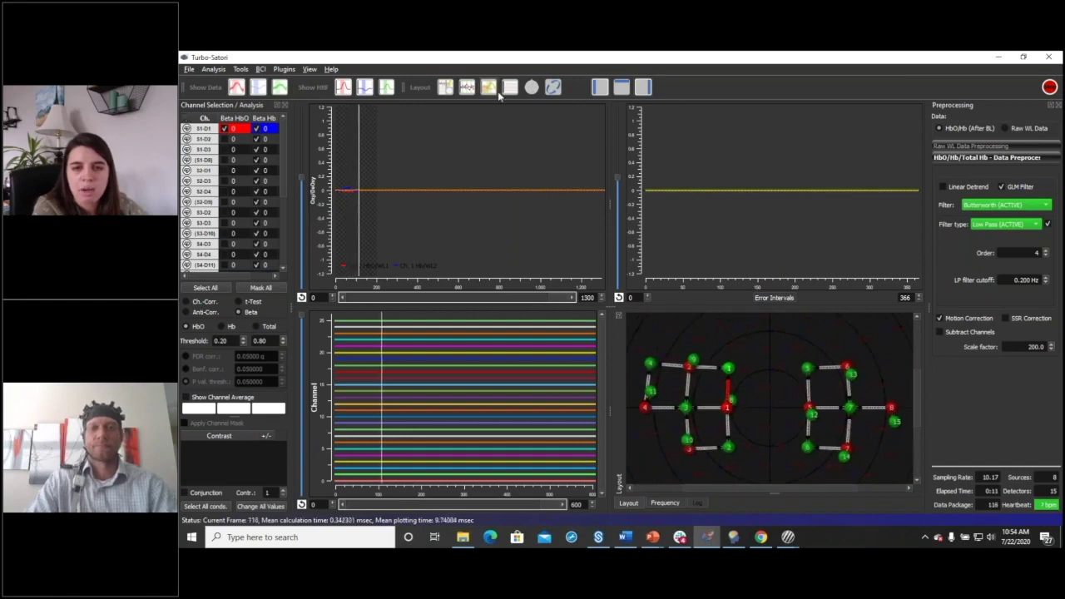
click(531, 87)
scroll(627, 305, up, 5)
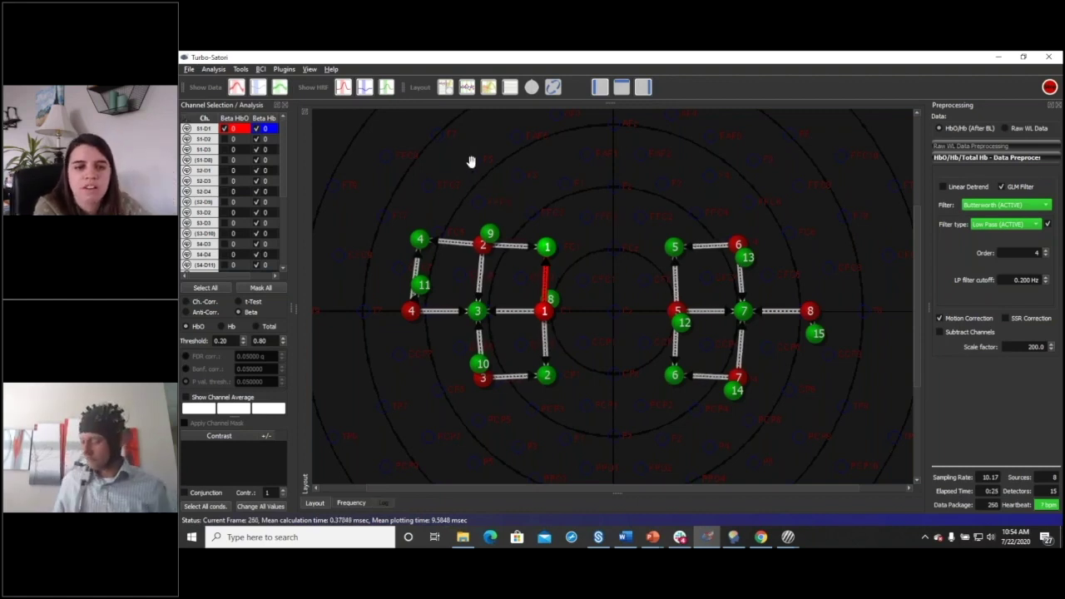
click(446, 92)
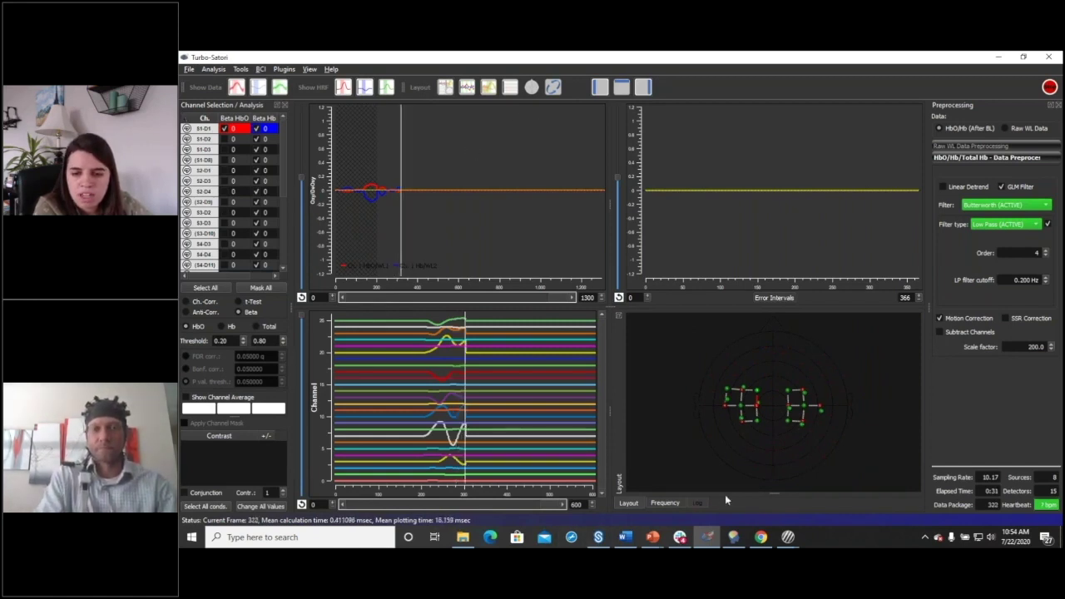
- Bring the PsychoPy stimulus window in front of Turbo-Satori and place it clear of the signal plots
click(788, 536)
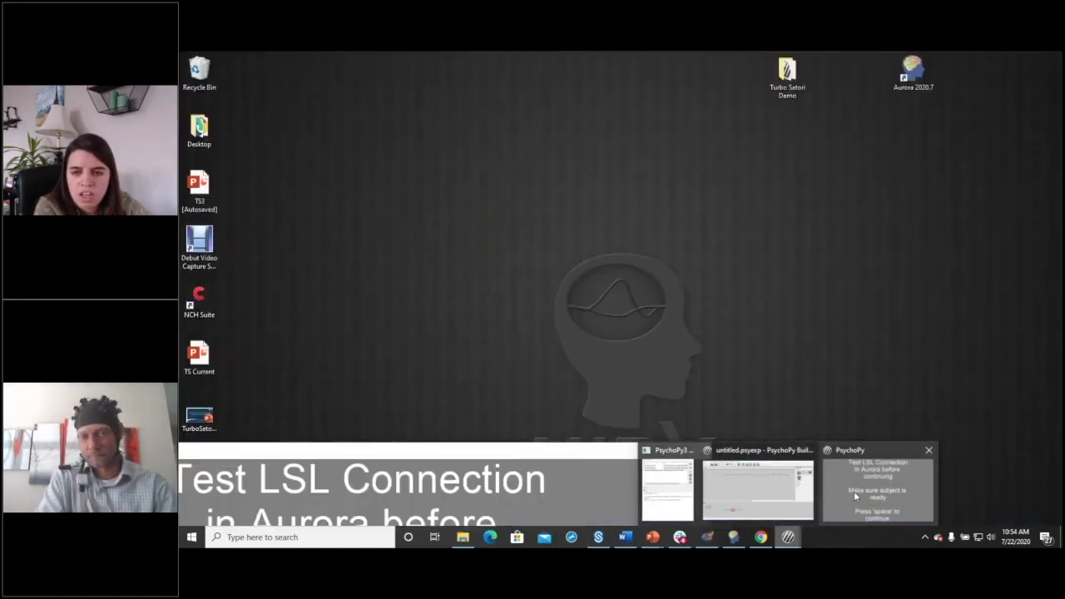
click(854, 490)
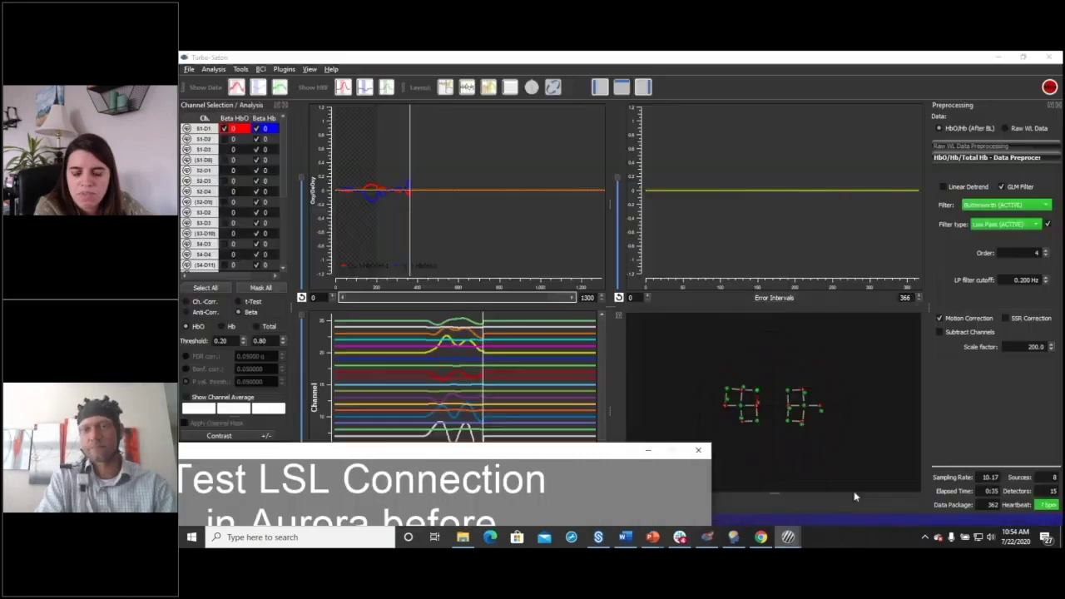
drag(563, 452, 760, 283)
drag(587, 283, 930, 447)
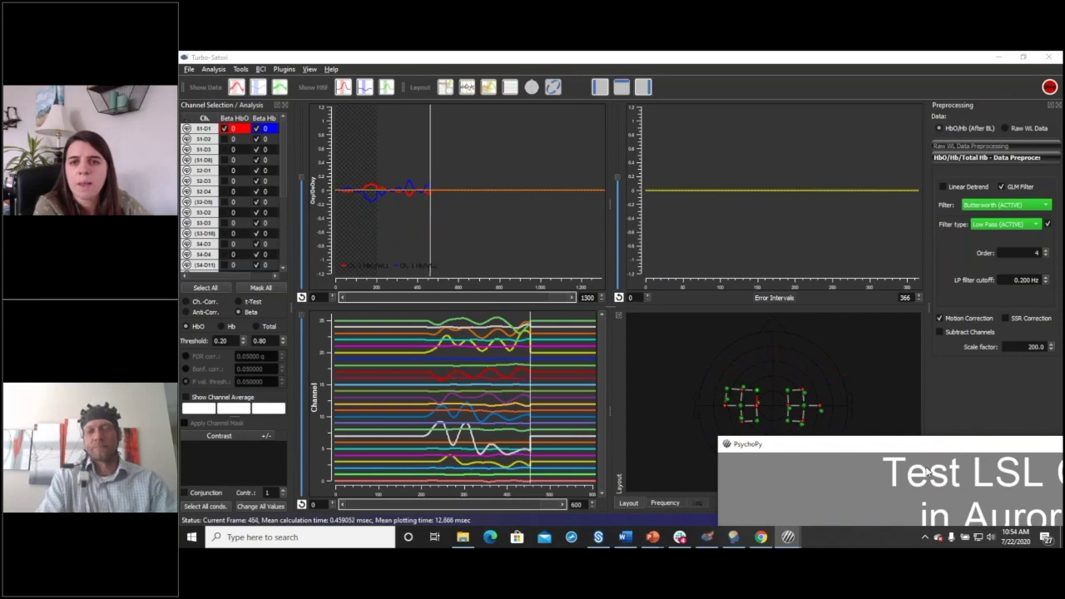
- Move the PsychoPy stimulus window up until its instructions are readable, and continue the experiment past the LSL connection check
drag(885, 441, 692, 73)
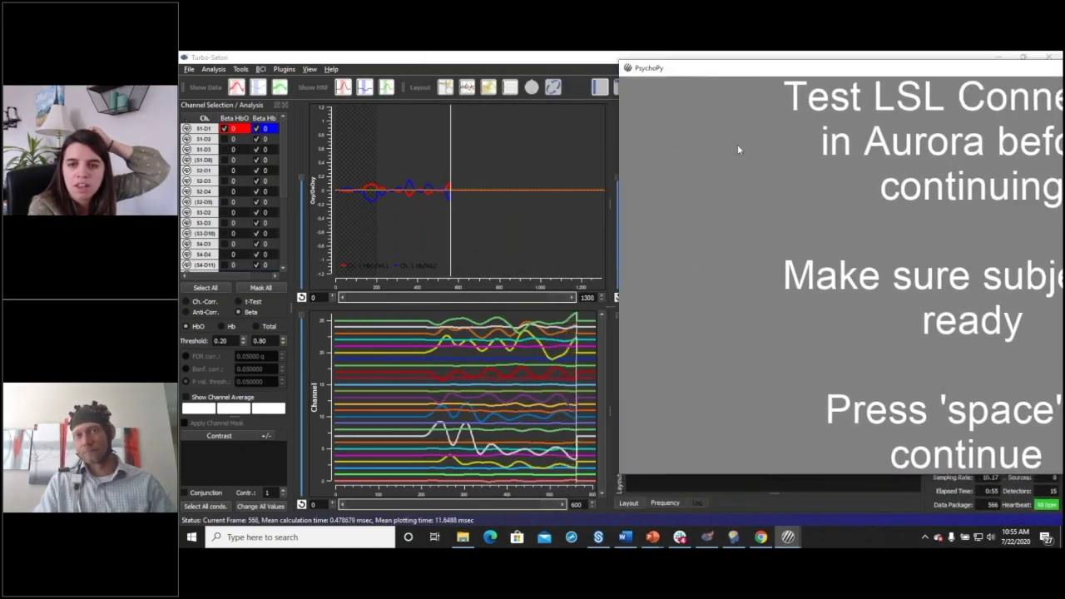
key(space)
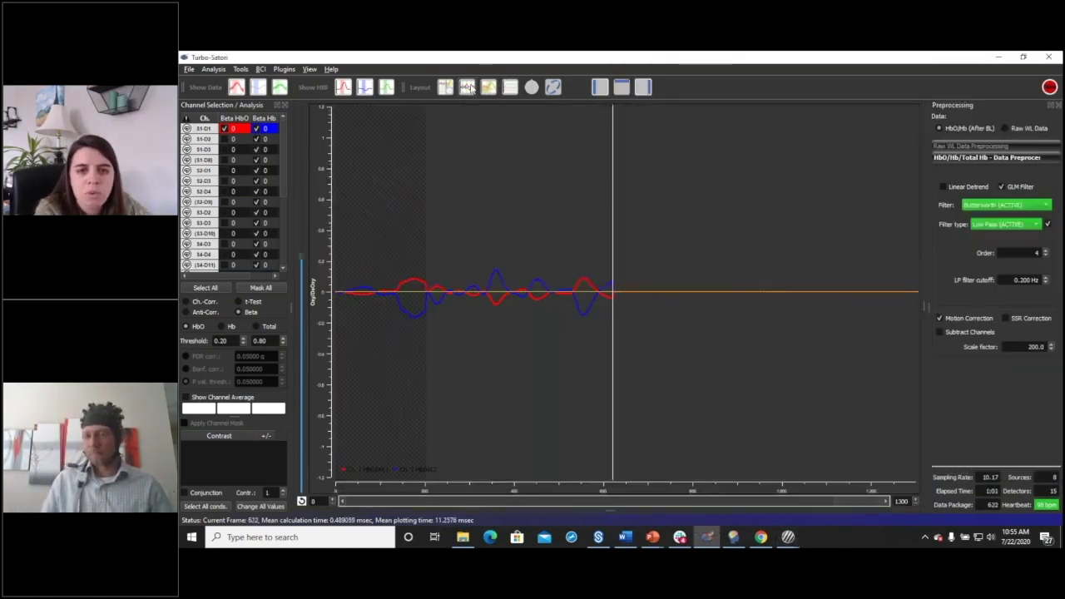
- Enlarge the plot of the selected channel in Turbo-Satori, open the Neurofeedback dialog and place it clear of the latest signal
click(467, 88)
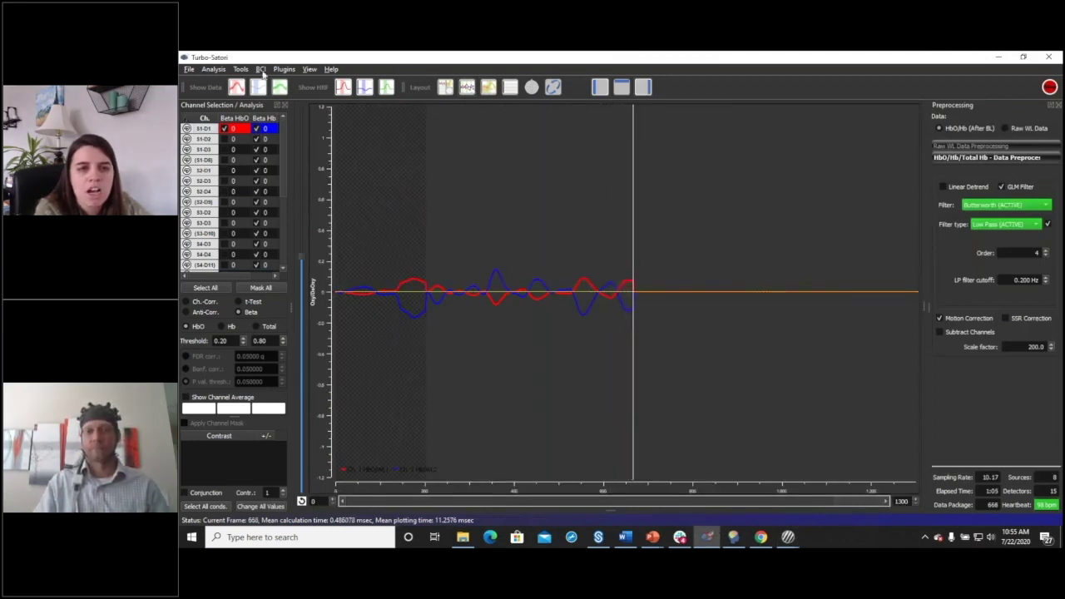
click(261, 69)
click(287, 82)
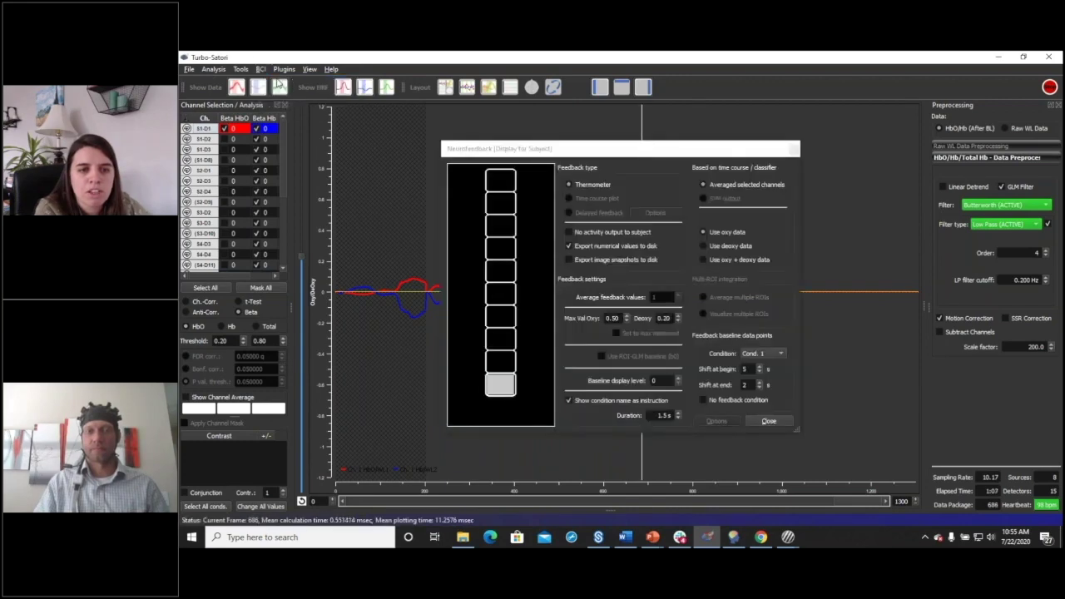
drag(528, 149, 282, 82)
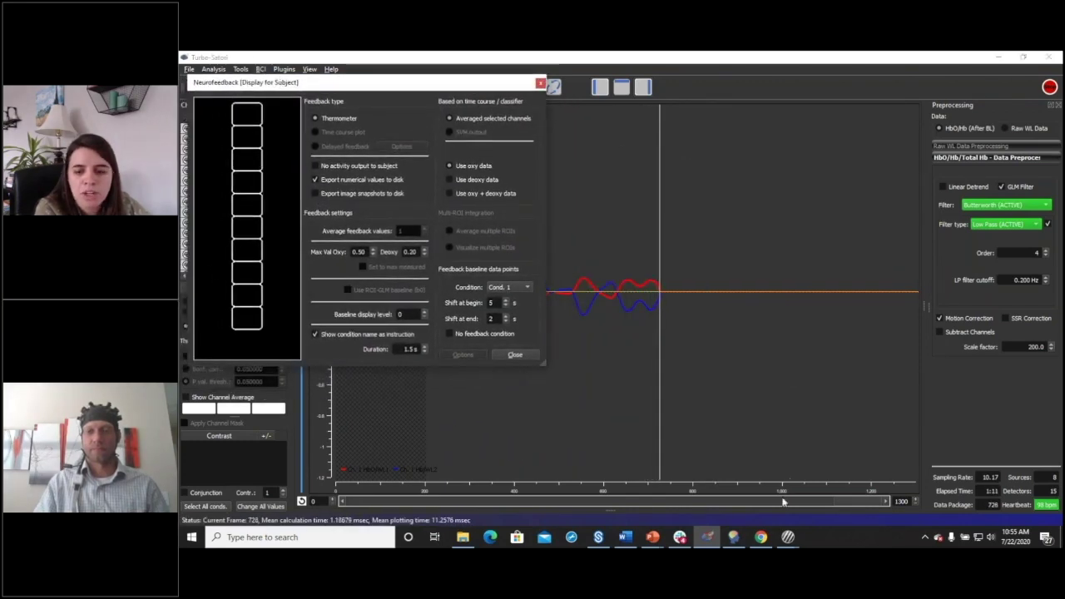
- Bring the PsychoPy stimulus window to the front and move it aside so the Neurofeedback dialog and running signal stay uncovered
mouse_move(706, 536)
click(866, 495)
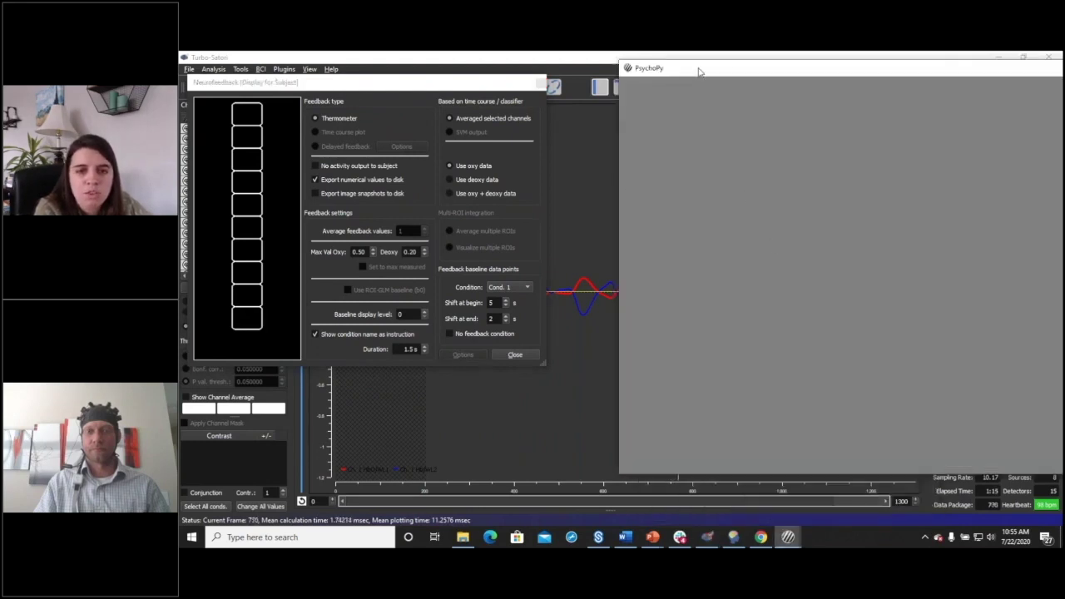
drag(708, 71, 907, 84)
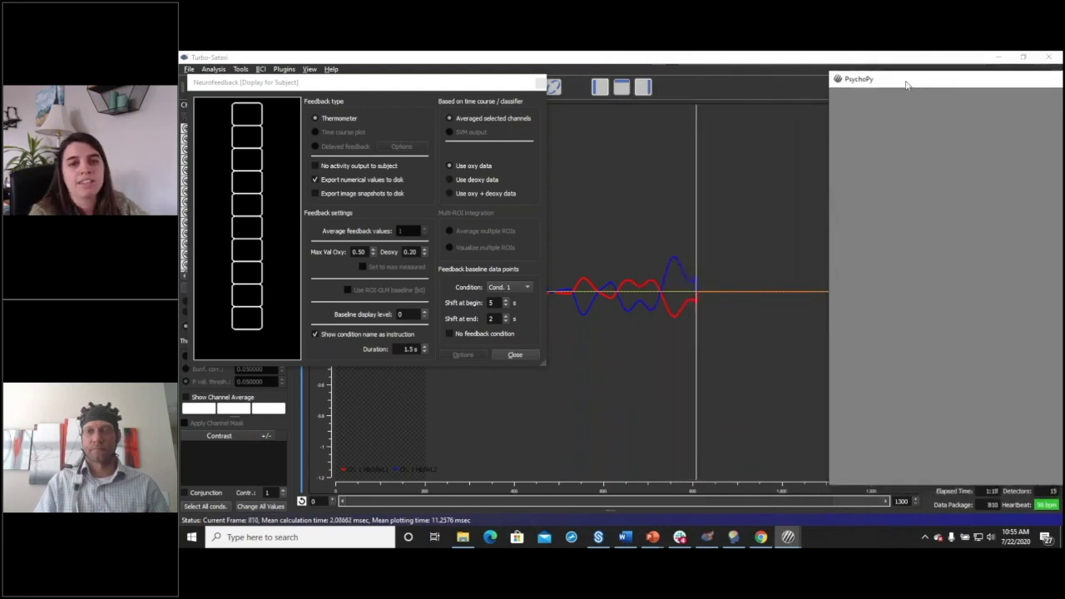
- Set the maximum oxy value of the neurofeedback thermometer to 0.30
click(374, 257)
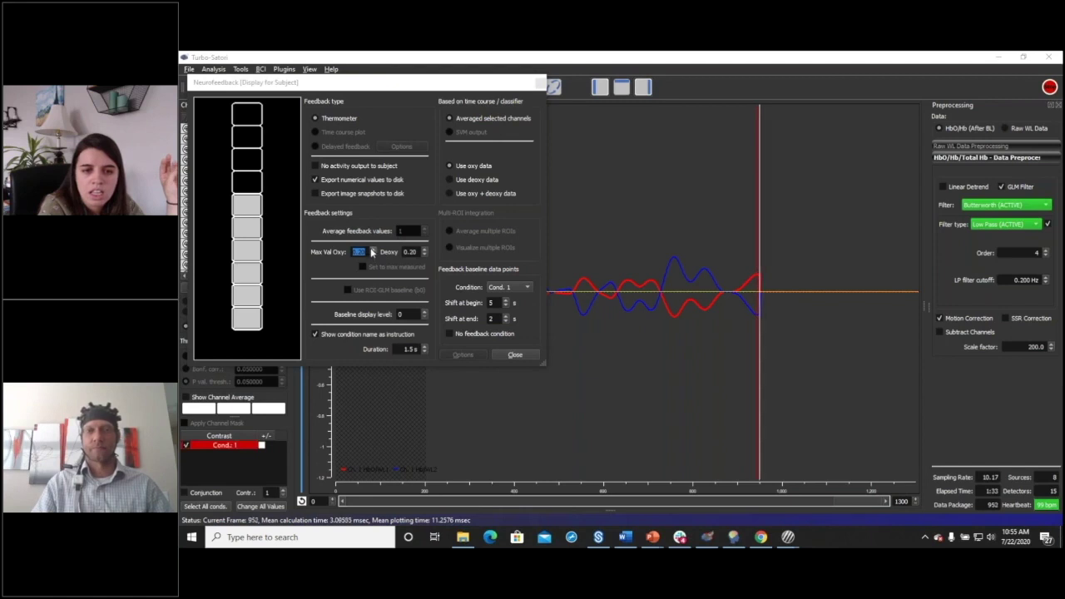
click(373, 252)
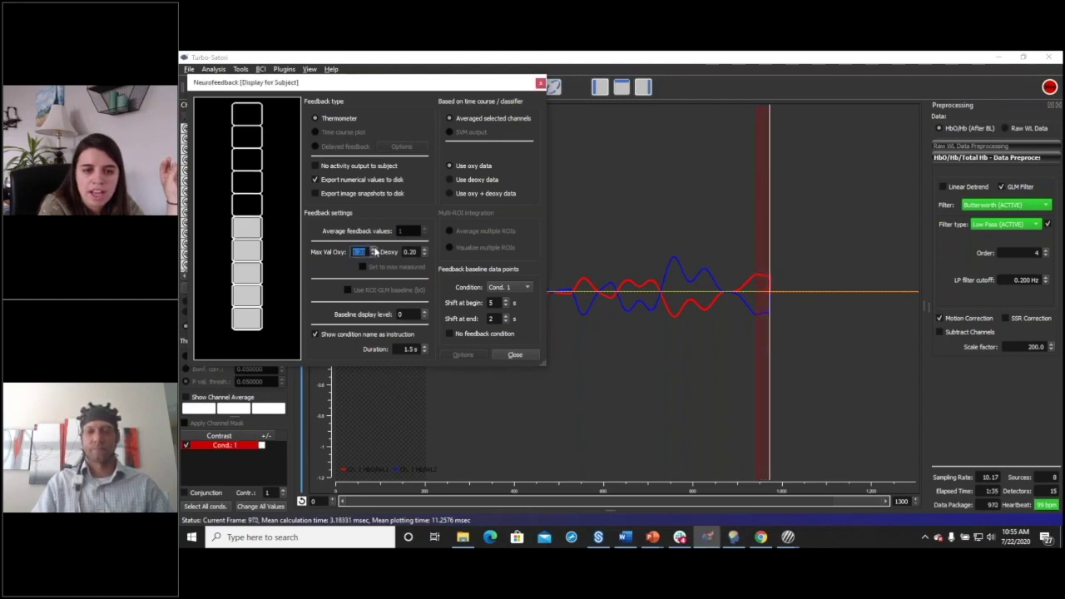
- Bring the PsychoPy stimulus window back to the front and push it almost entirely off the screen to uncover the signal plot
mouse_move(788, 537)
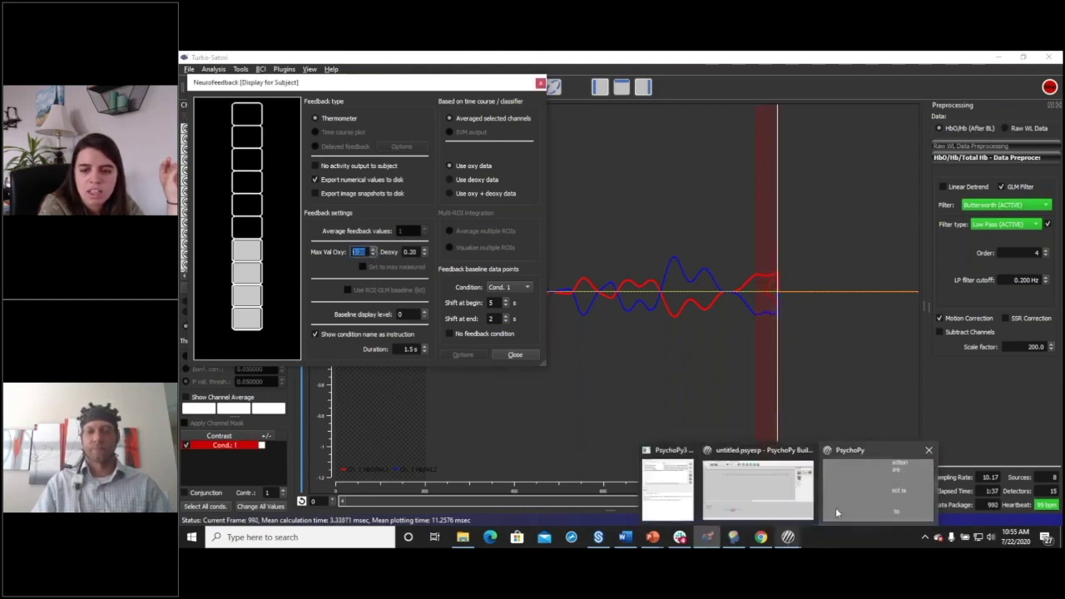
click(835, 507)
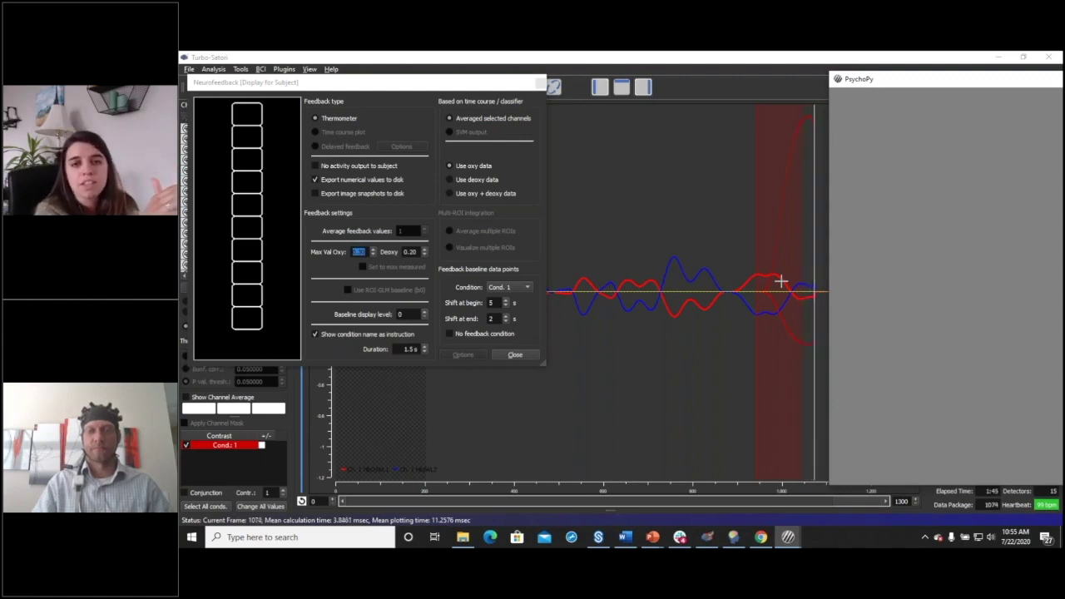
drag(847, 83, 1064, 130)
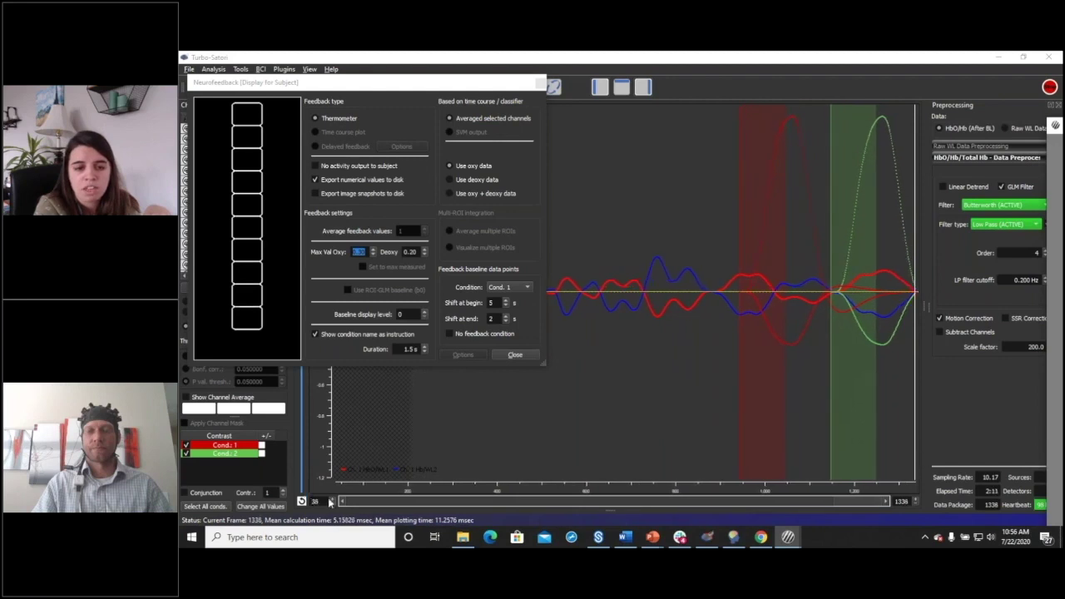
- Raise the end and start frames of the signal plot's time axis to focus on the most recent data
click(916, 500)
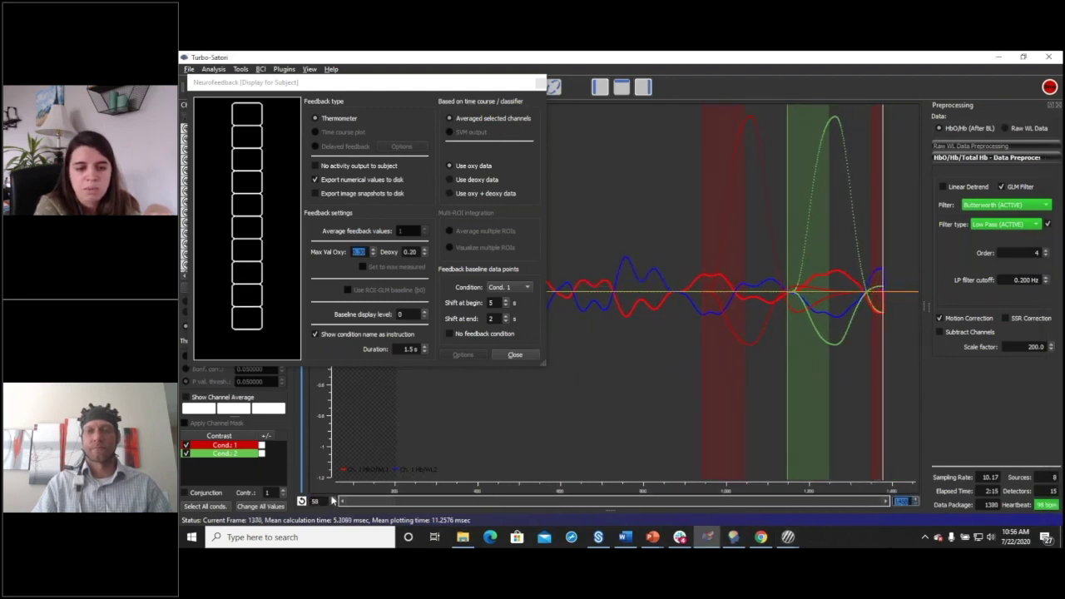
click(332, 499)
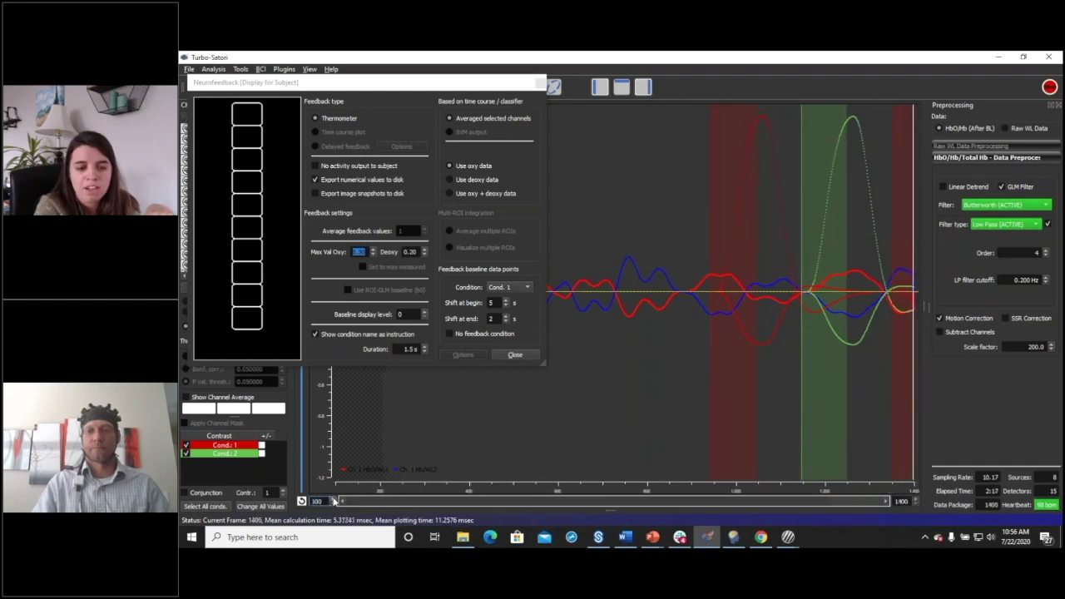
click(333, 499)
click(334, 499)
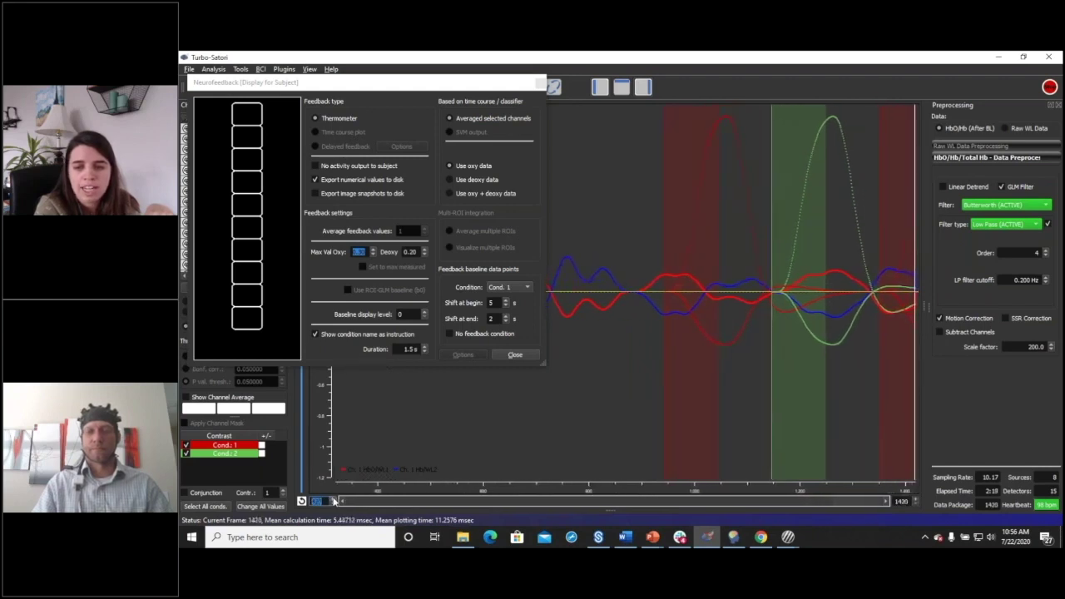
click(334, 499)
click(333, 499)
click(333, 499)
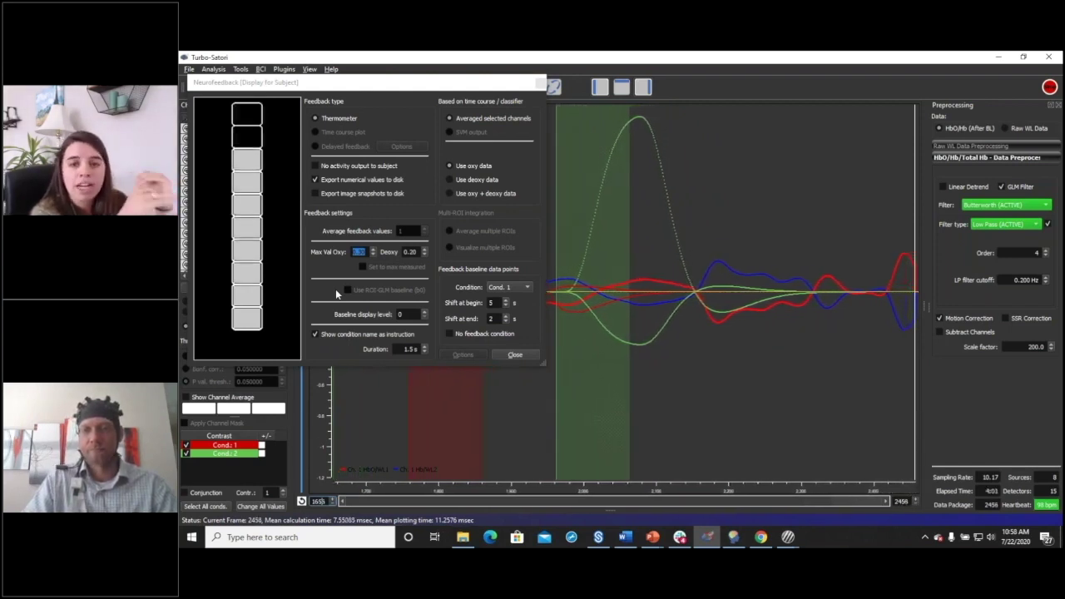
- Close the Neurofeedback dialog and show the sensor layout enlarged over the whole plot area
click(536, 85)
click(537, 88)
scroll(585, 296, up, 5)
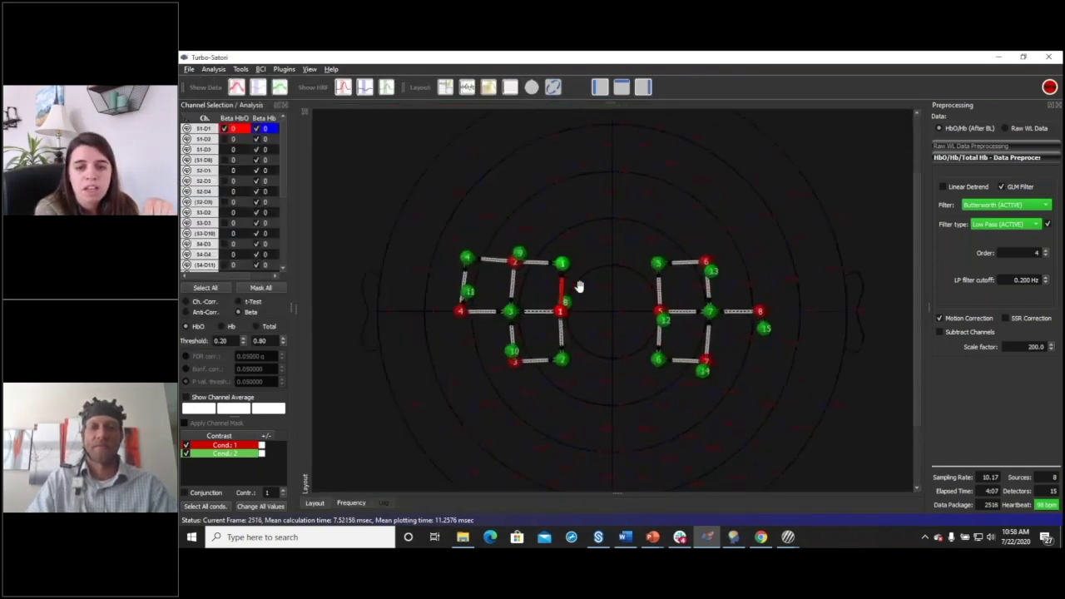